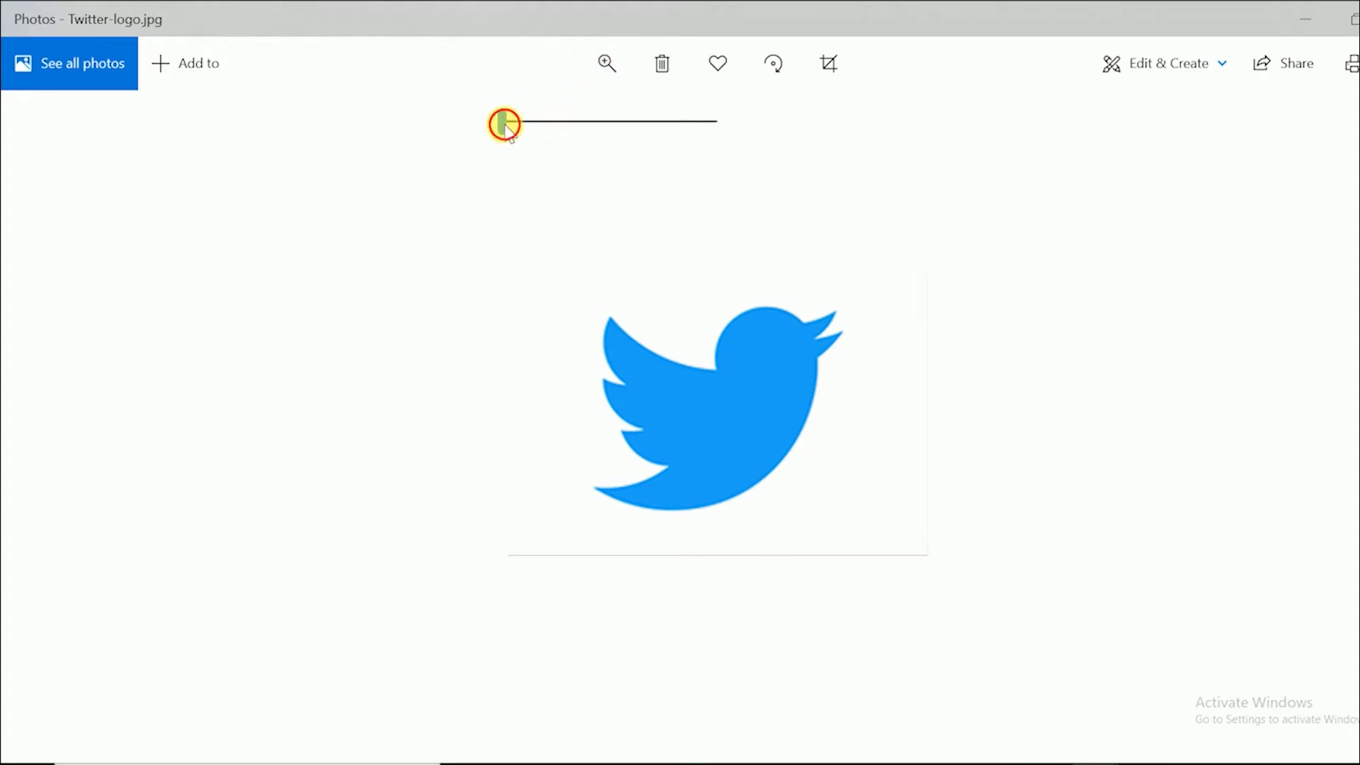
Step: Magnify the Twitter logo image to maximum zoom in Windows Photos
drag(505, 125, 733, 124)
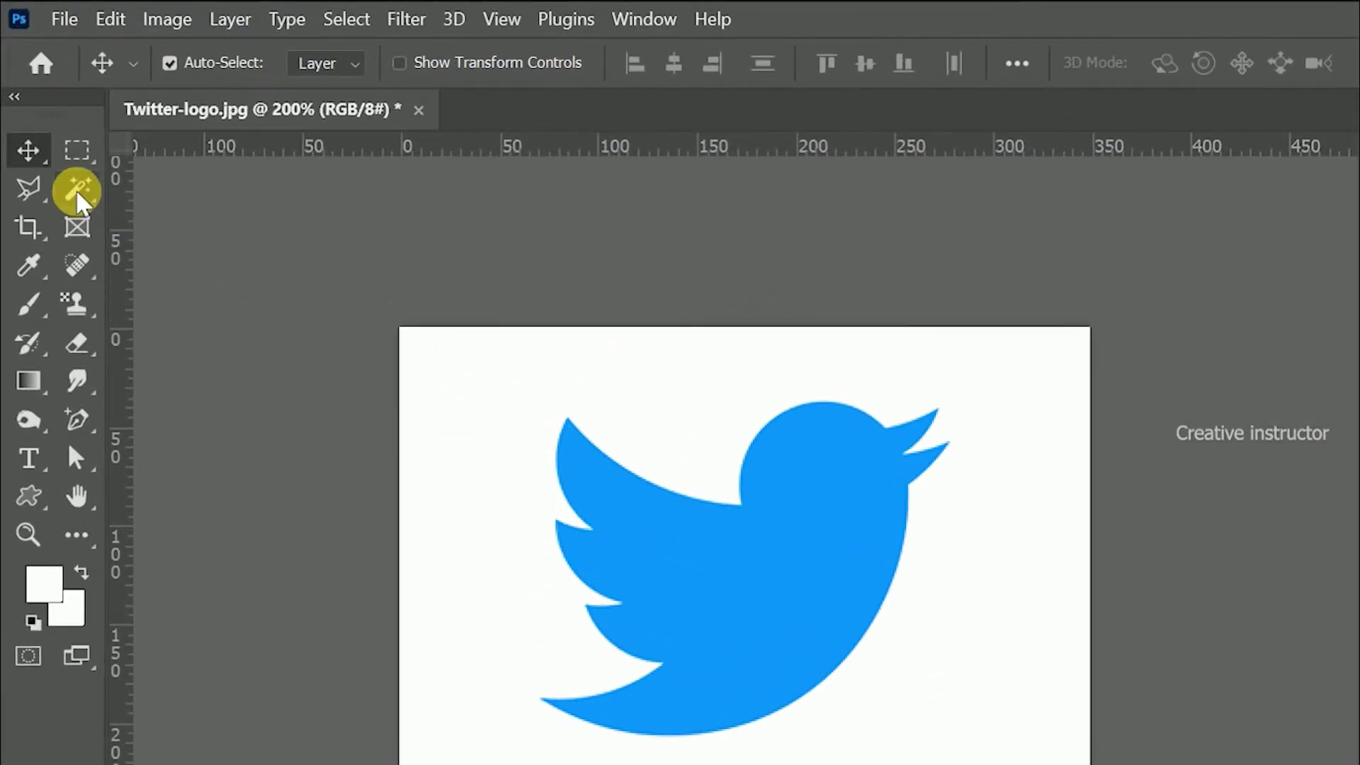
Step: Select the entire blue bird by colour using the Magic Wand Tool
click(77, 192)
right_click(80, 197)
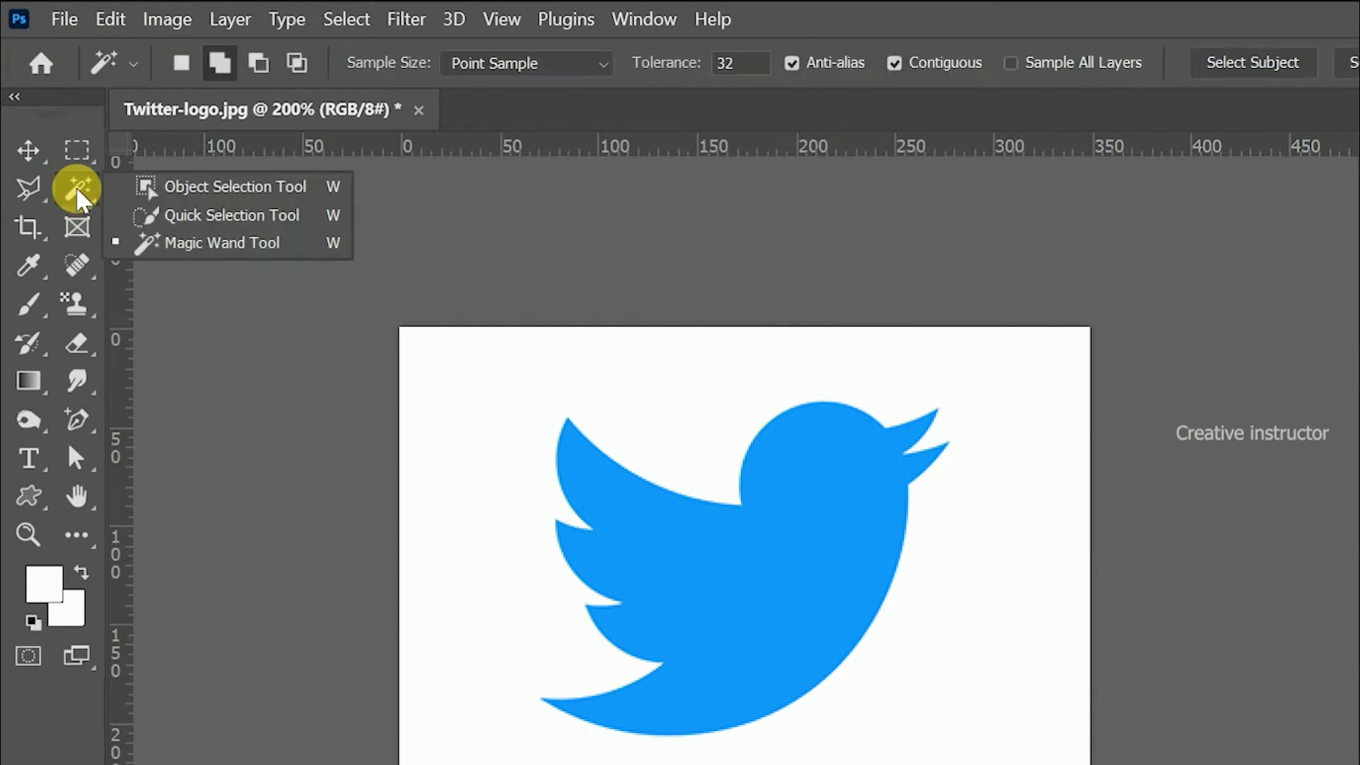
click(156, 244)
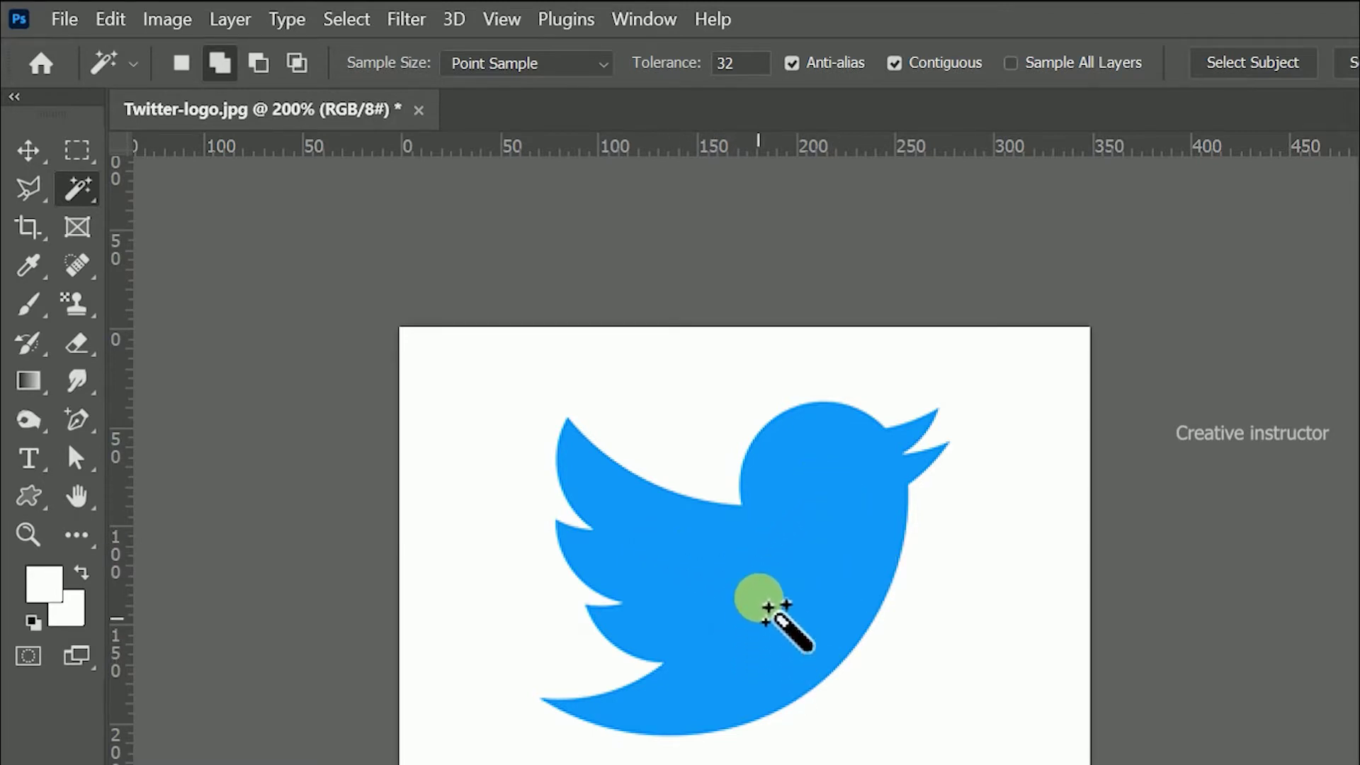
click(767, 591)
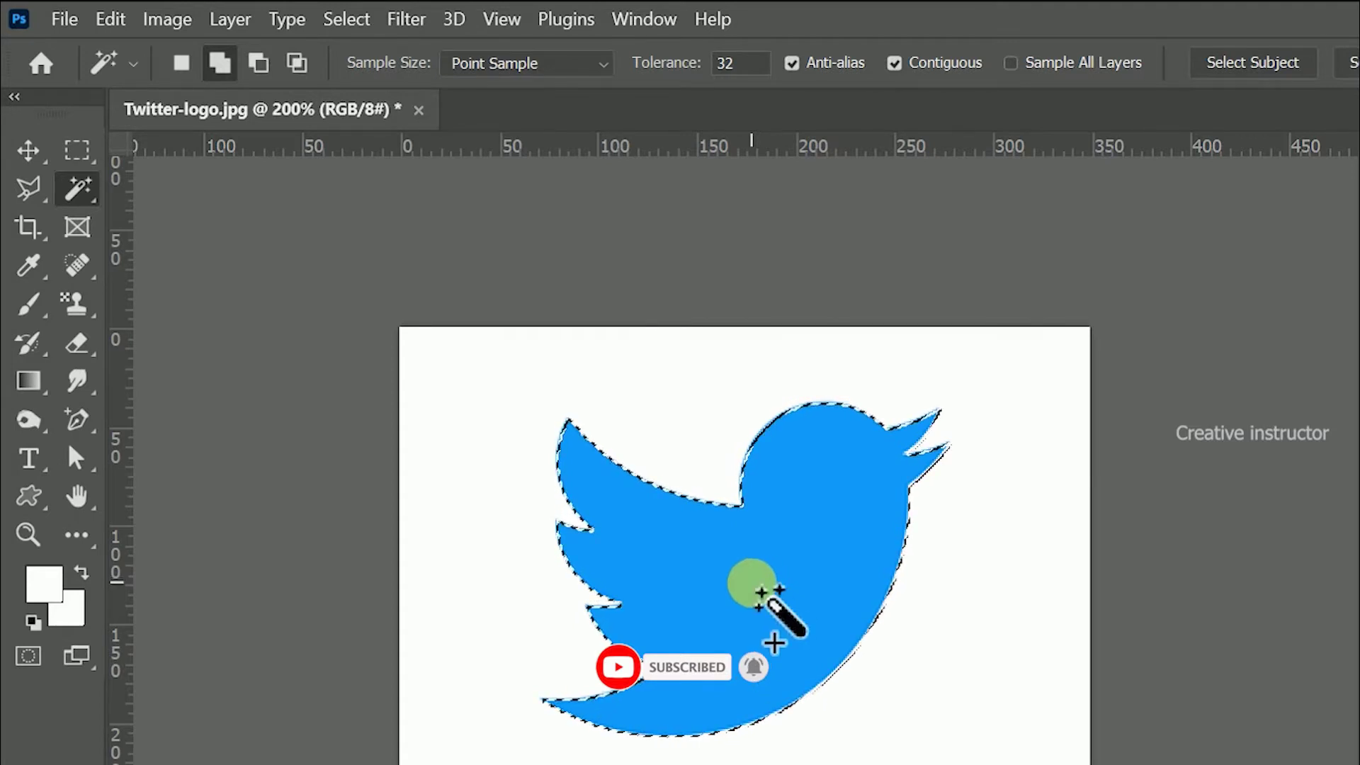
scroll(775, 579, up, 1)
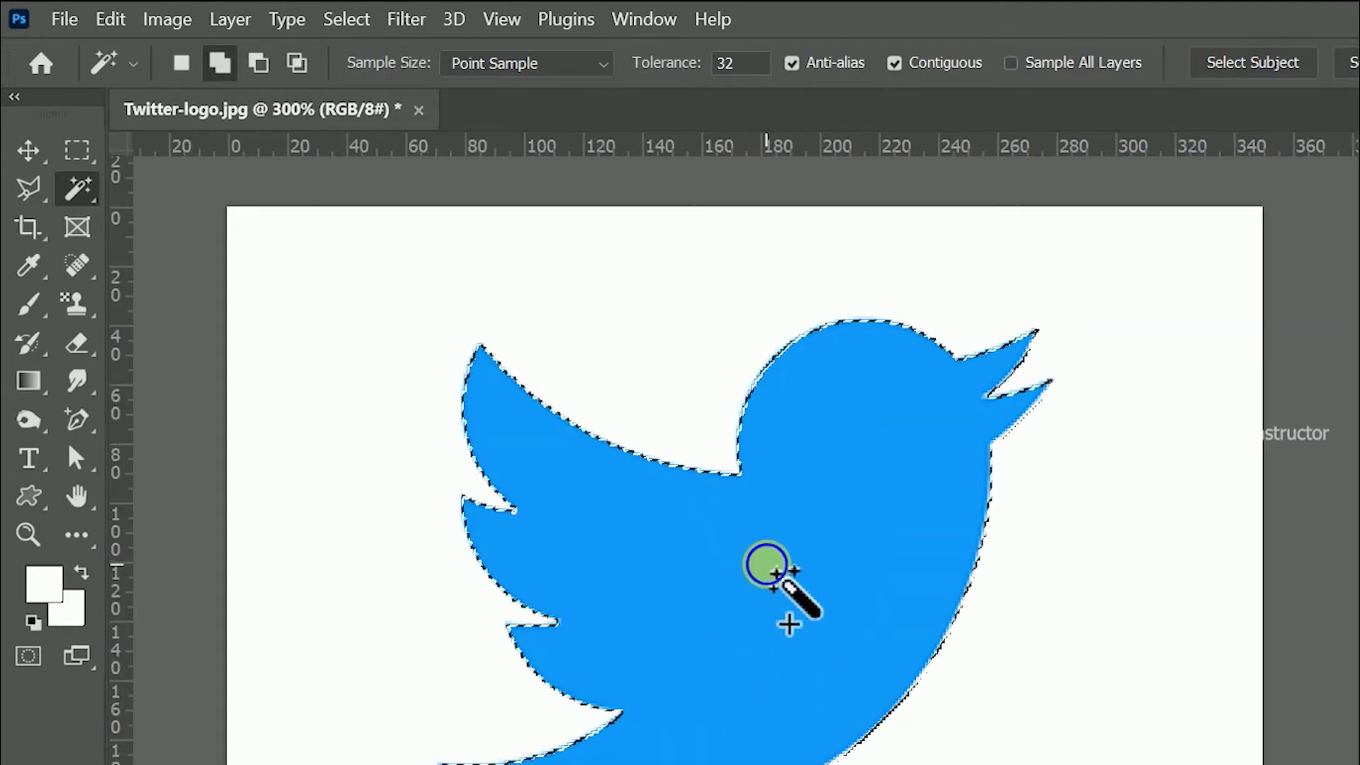
right_click(773, 576)
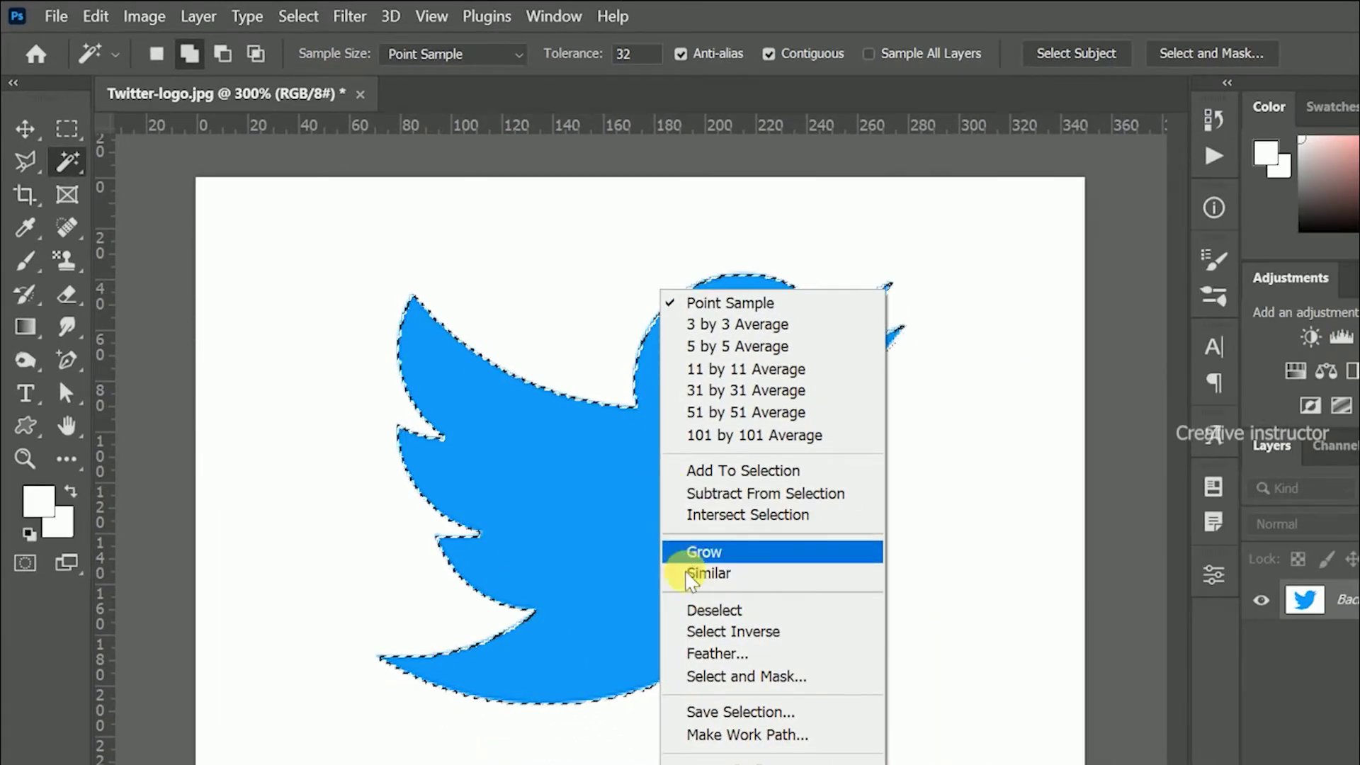
Step: Convert the selection into a work path at 0.5 px tolerance and inspect its edges
click(718, 735)
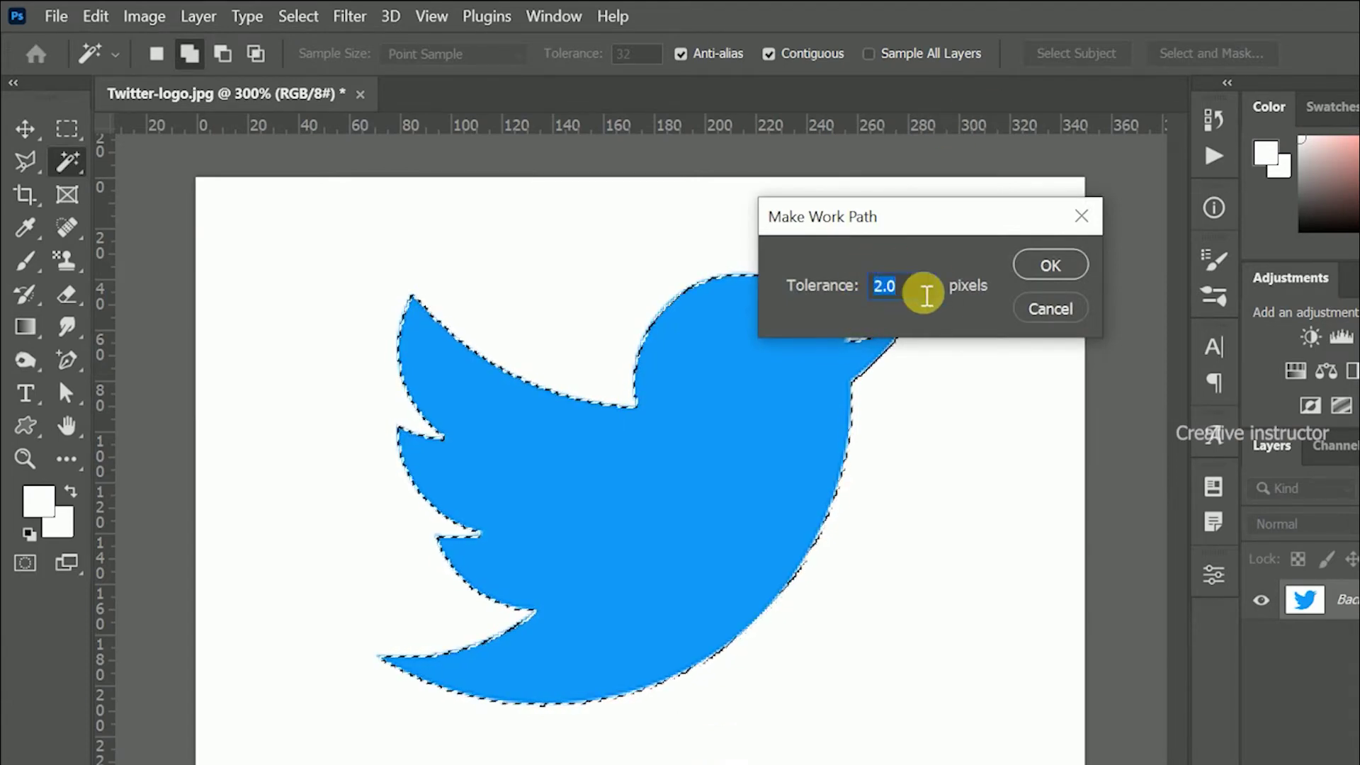
text(0.5)
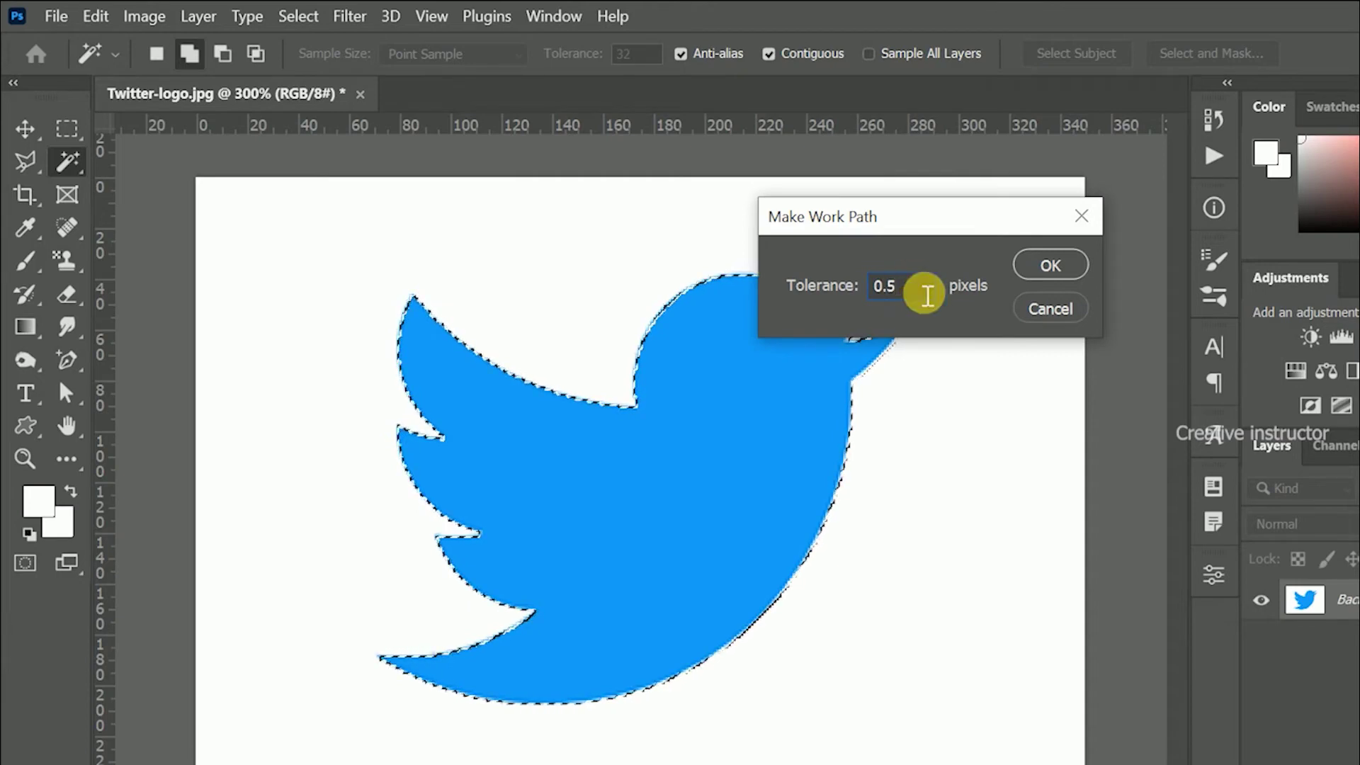
click(1047, 267)
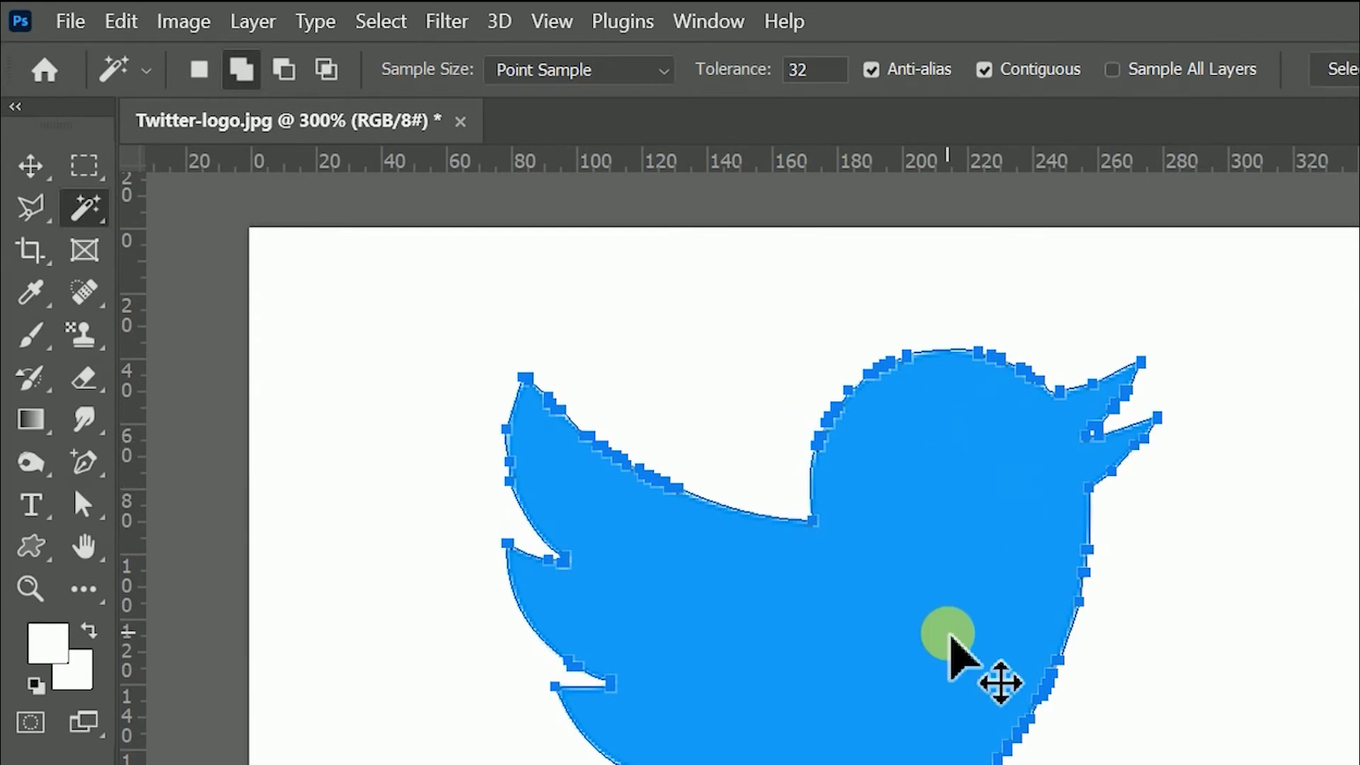
key(ctrl+equal)
key(ctrl+equal)
key(ctrl+equal)
key(ctrl+equal)
key(ctrl+equal)
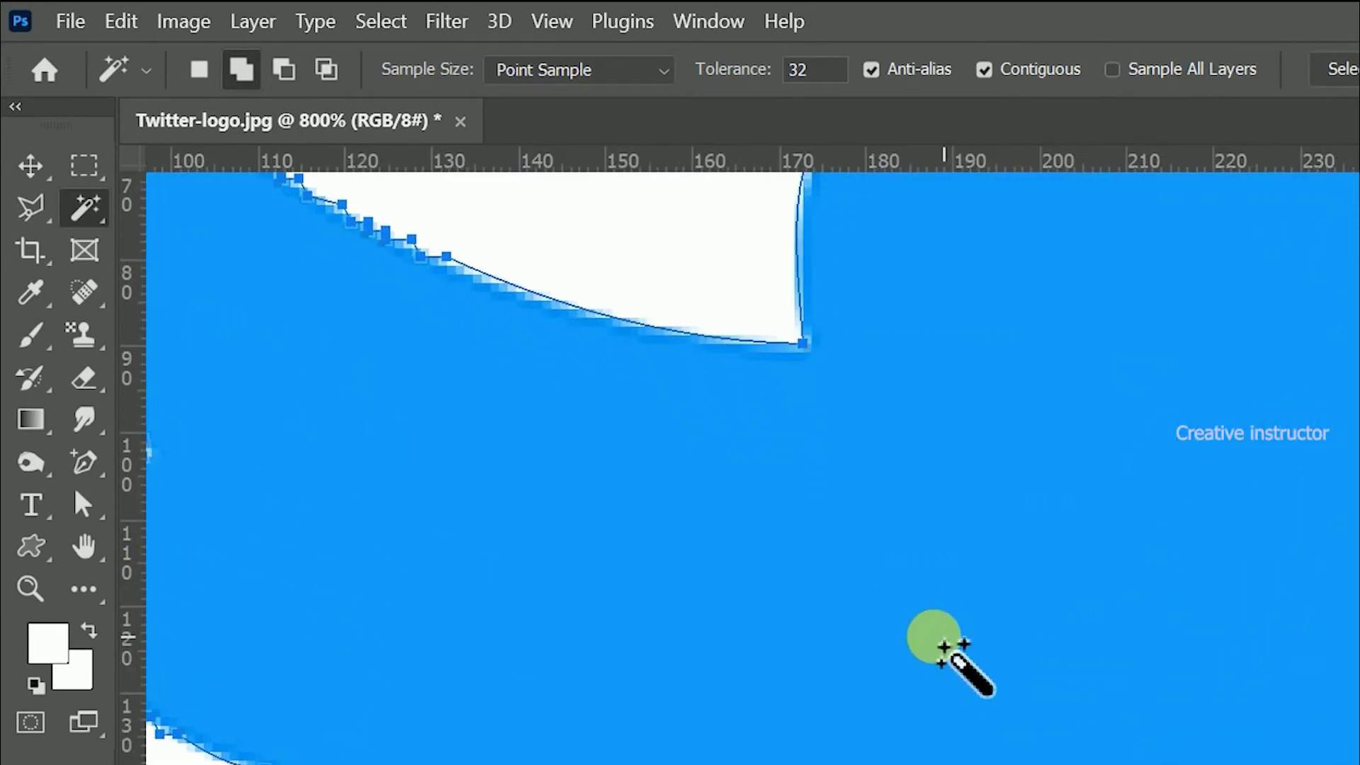
drag(574, 489, 690, 744)
drag(660, 661, 759, 749)
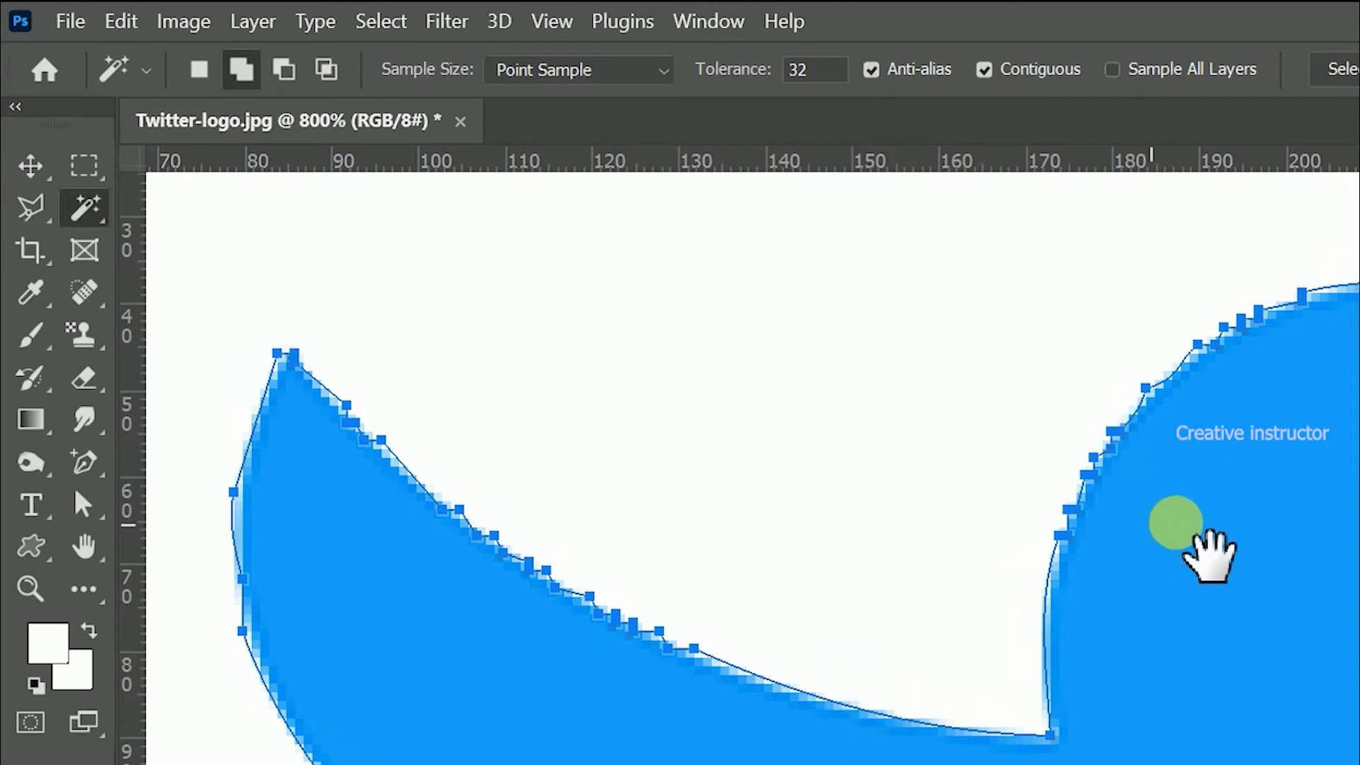
drag(1110, 537, 818, 518)
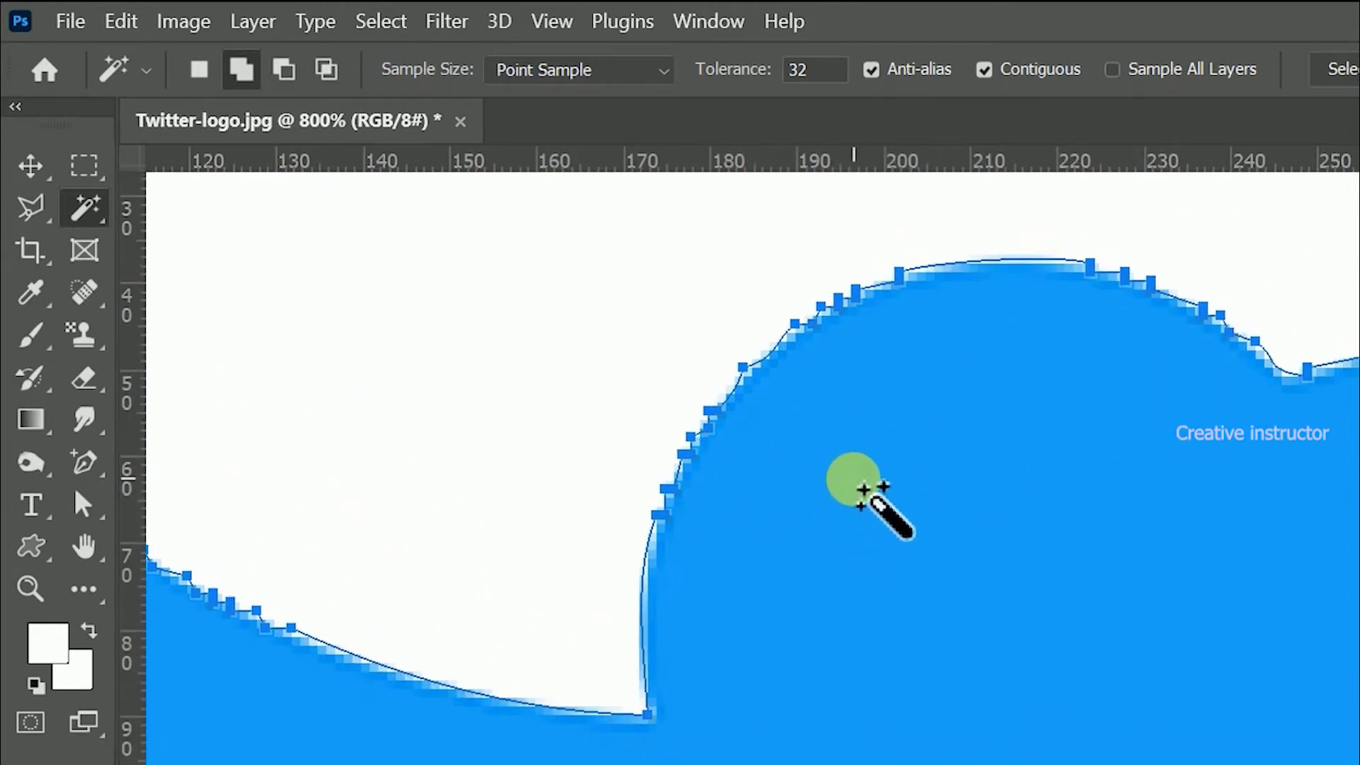
scroll(861, 488, down, 1)
scroll(858, 473, down, 1)
scroll(858, 473, down, 1)
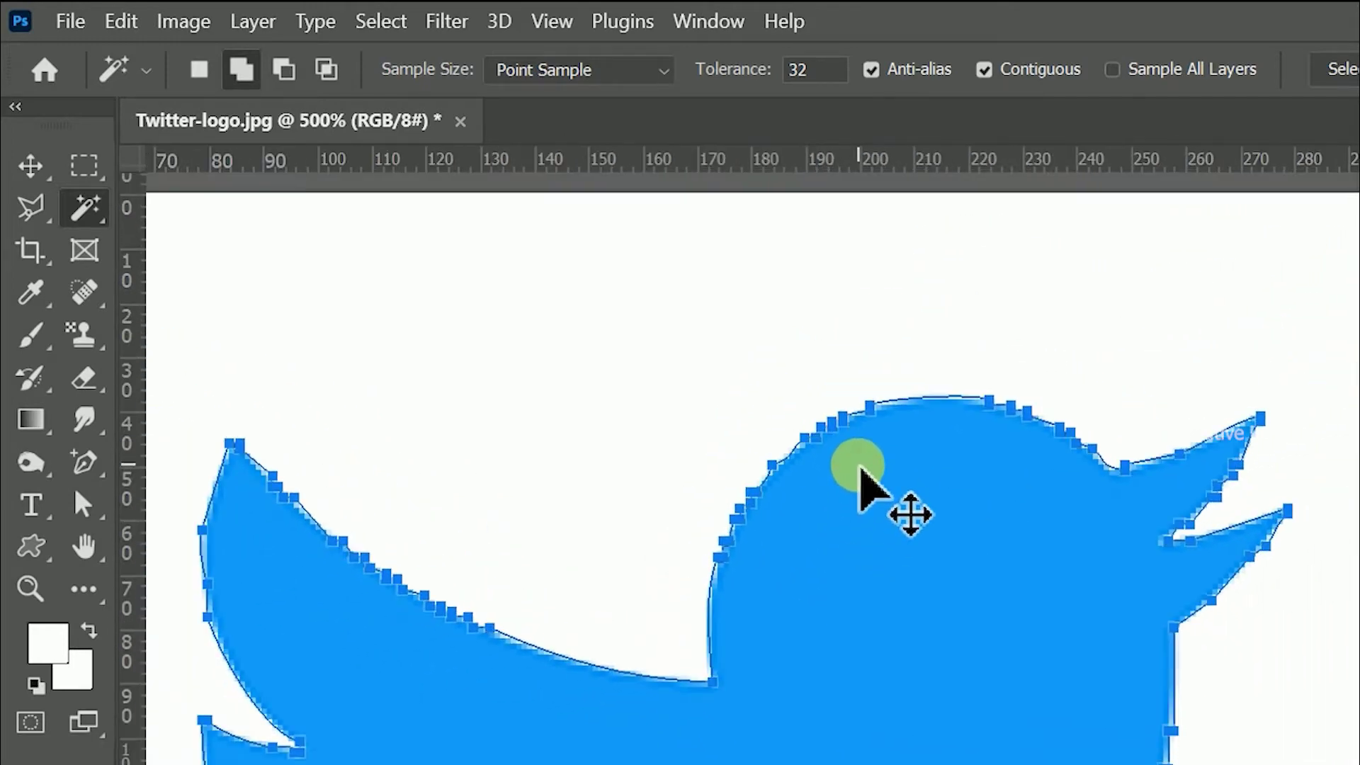
scroll(858, 473, down, 1)
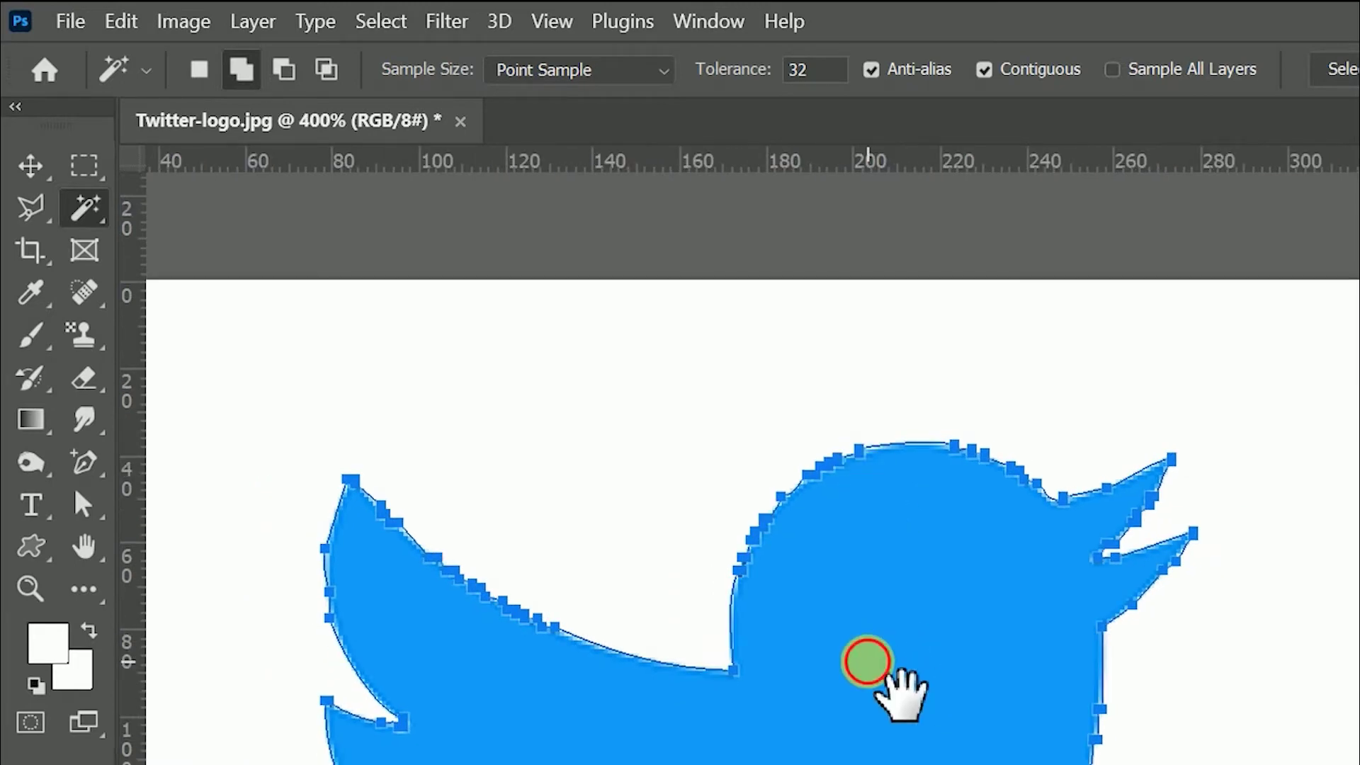
drag(898, 698, 944, 563)
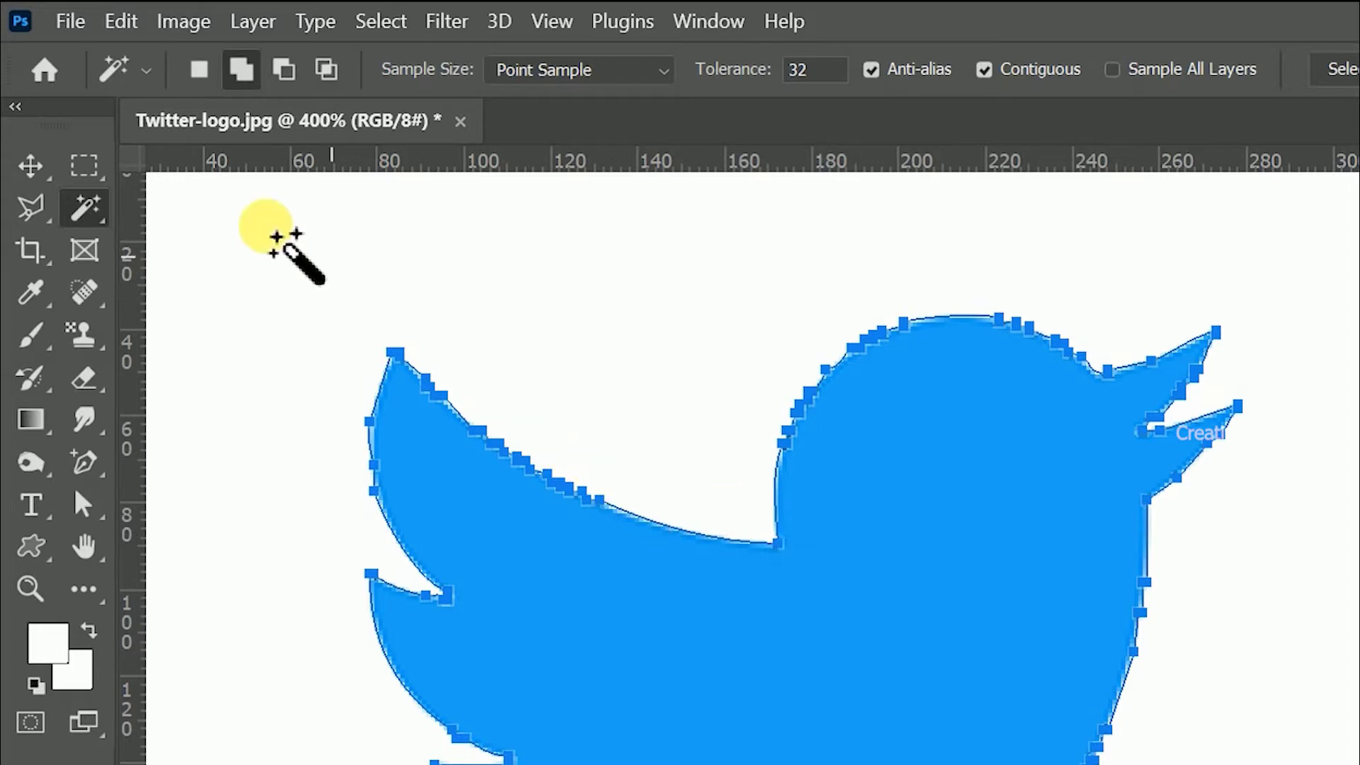
Step: Undo the dense path and remake the work path at 4 px tolerance
click(133, 27)
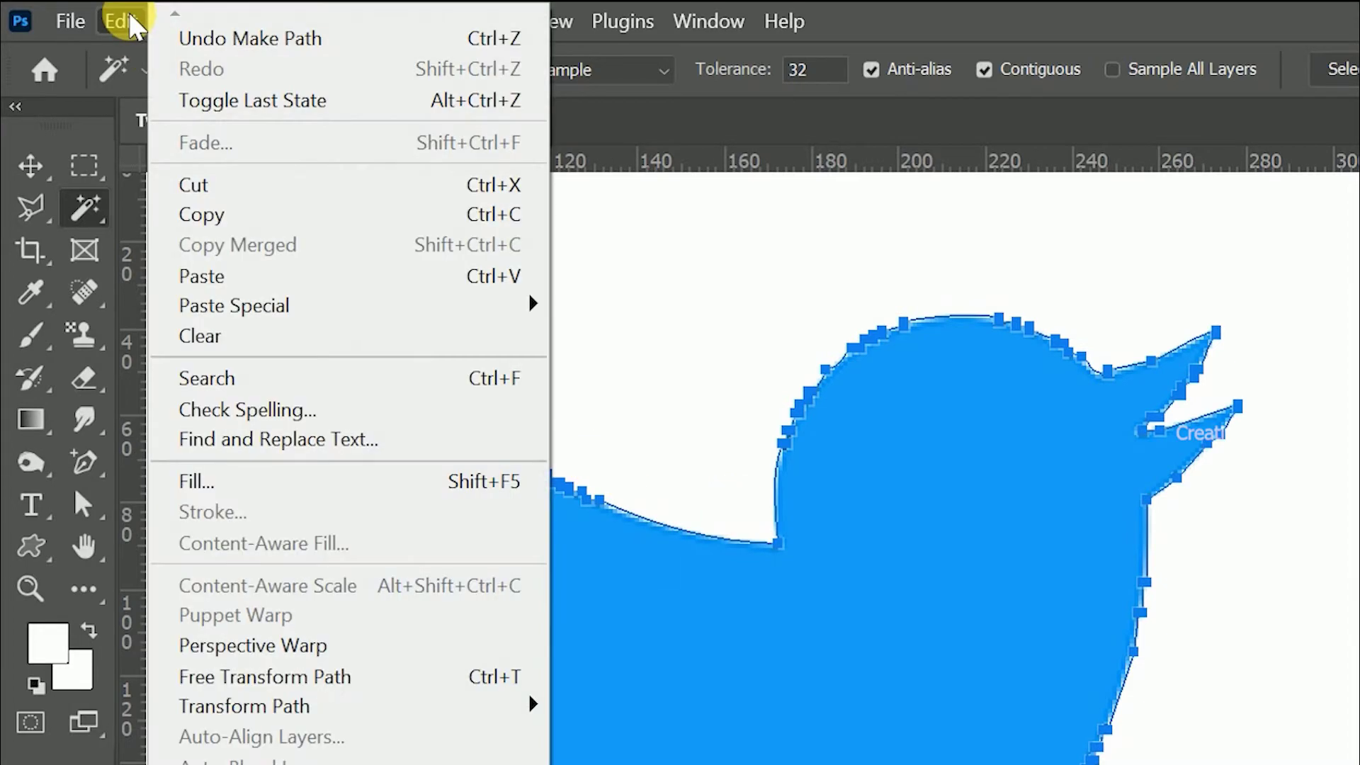
click(206, 38)
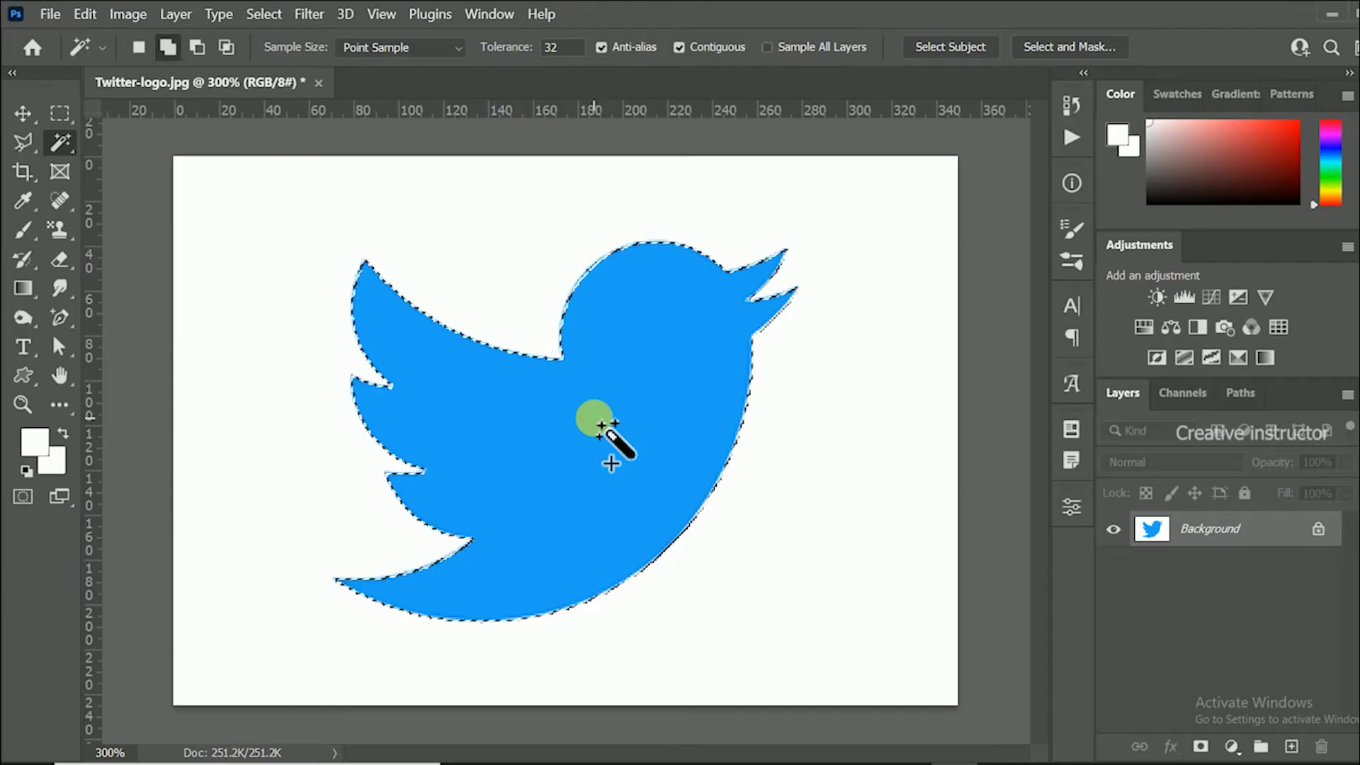
right_click(595, 420)
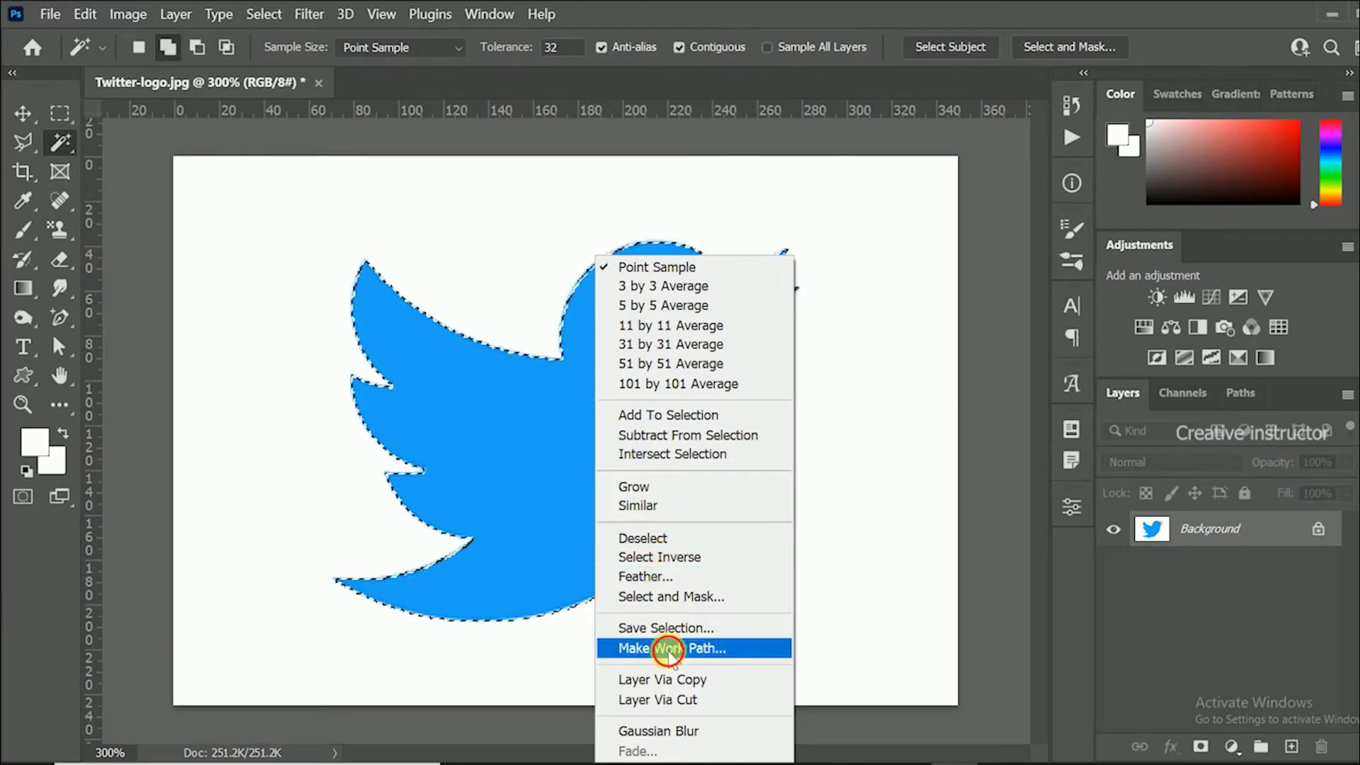
click(665, 647)
text(4)
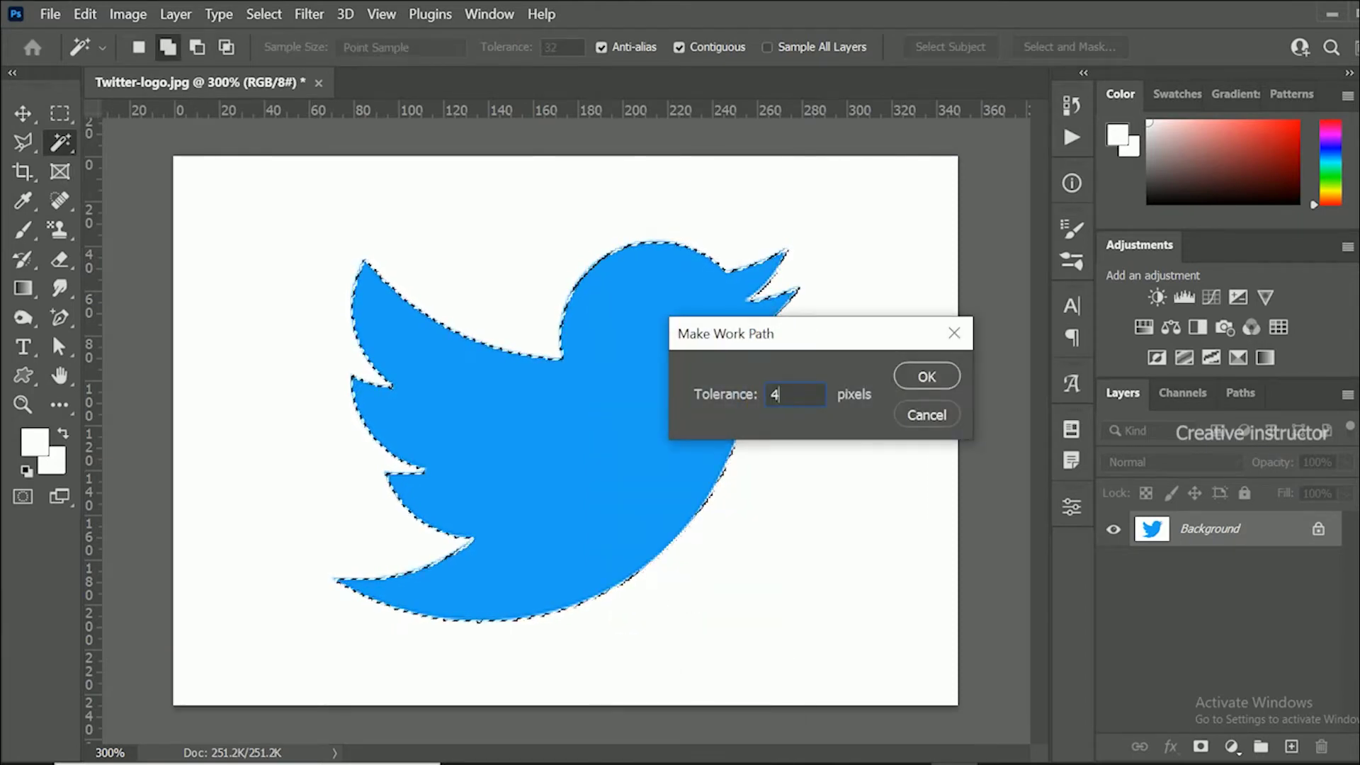
click(927, 376)
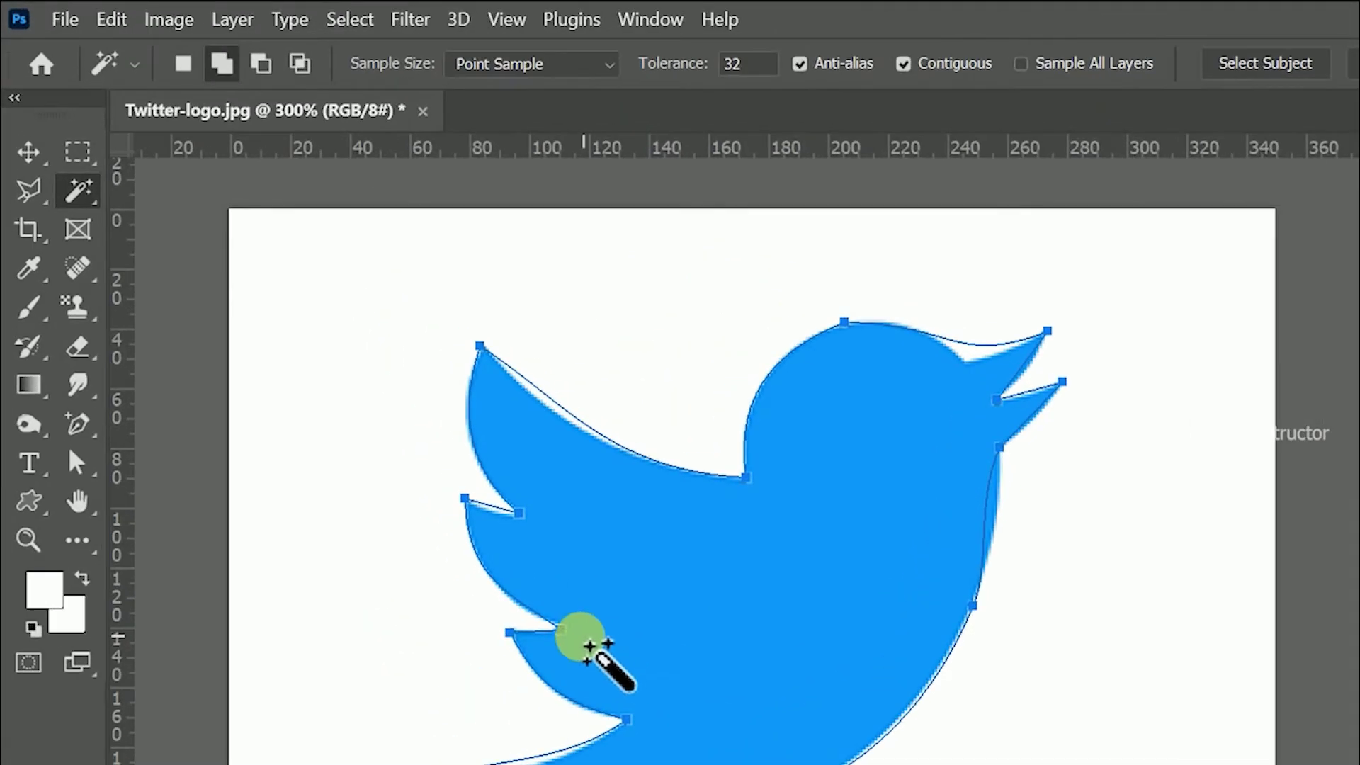
Step: Reshape the path curve along the bird's breast with the Direct Selection Tool
click(77, 467)
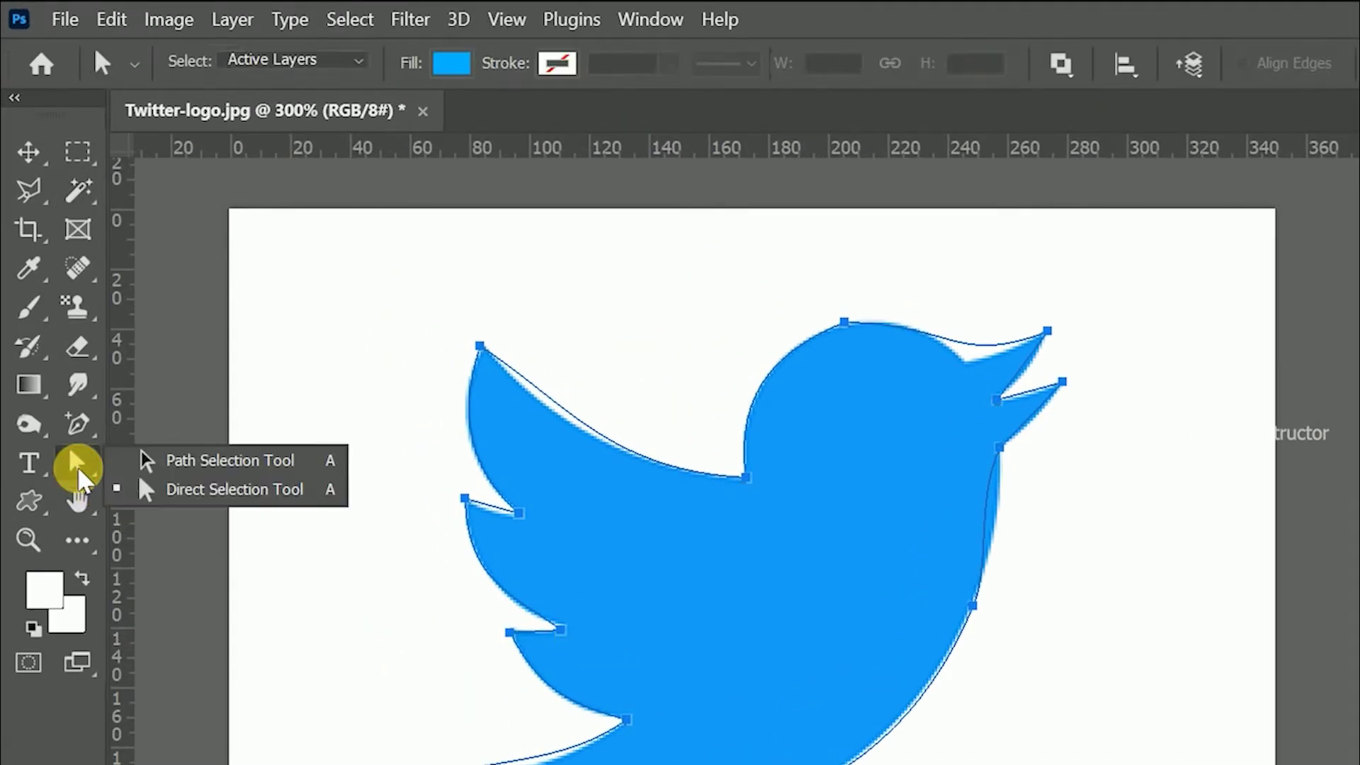
click(141, 495)
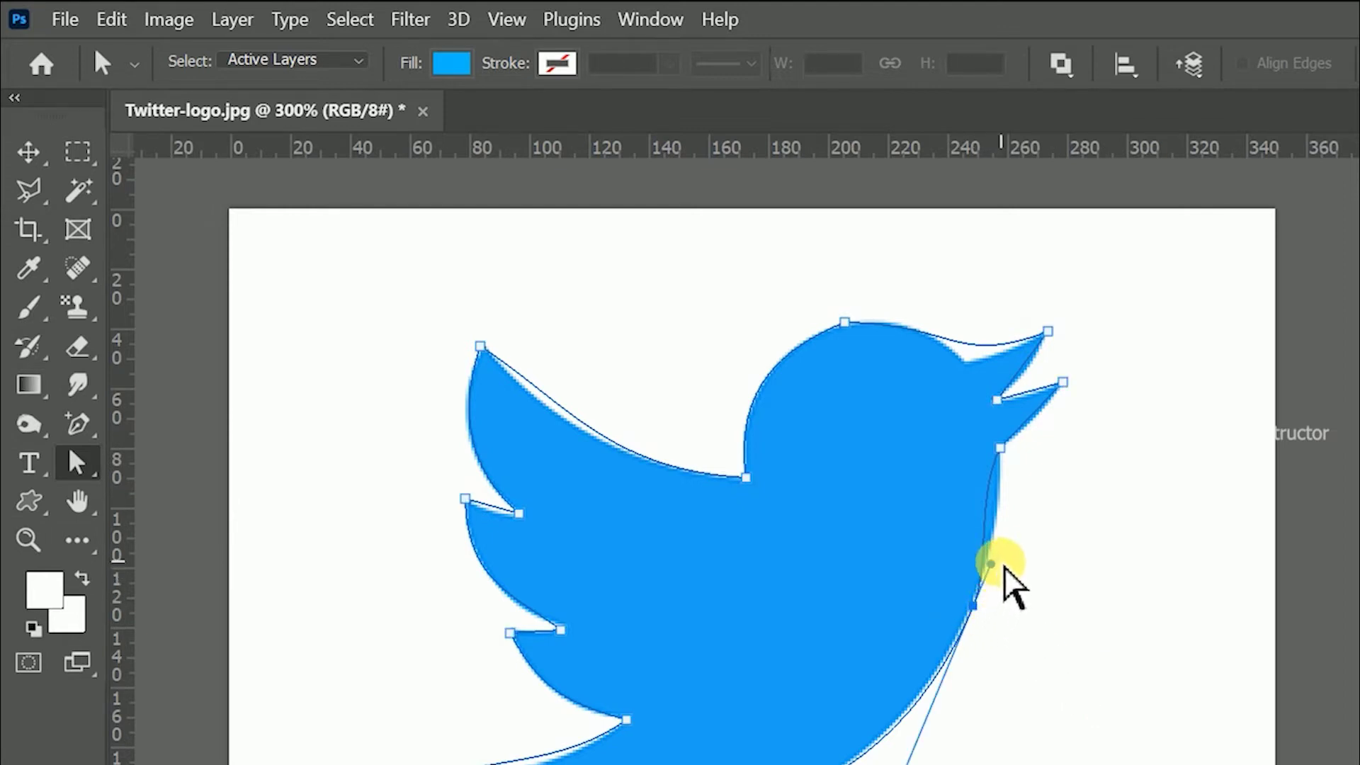
mouse_move(1005, 582)
mouse_down()
mouse_move(991, 493)
mouse_move(1001, 523)
mouse_move(1019, 430)
mouse_move(1026, 446)
mouse_move(1047, 425)
mouse_up()
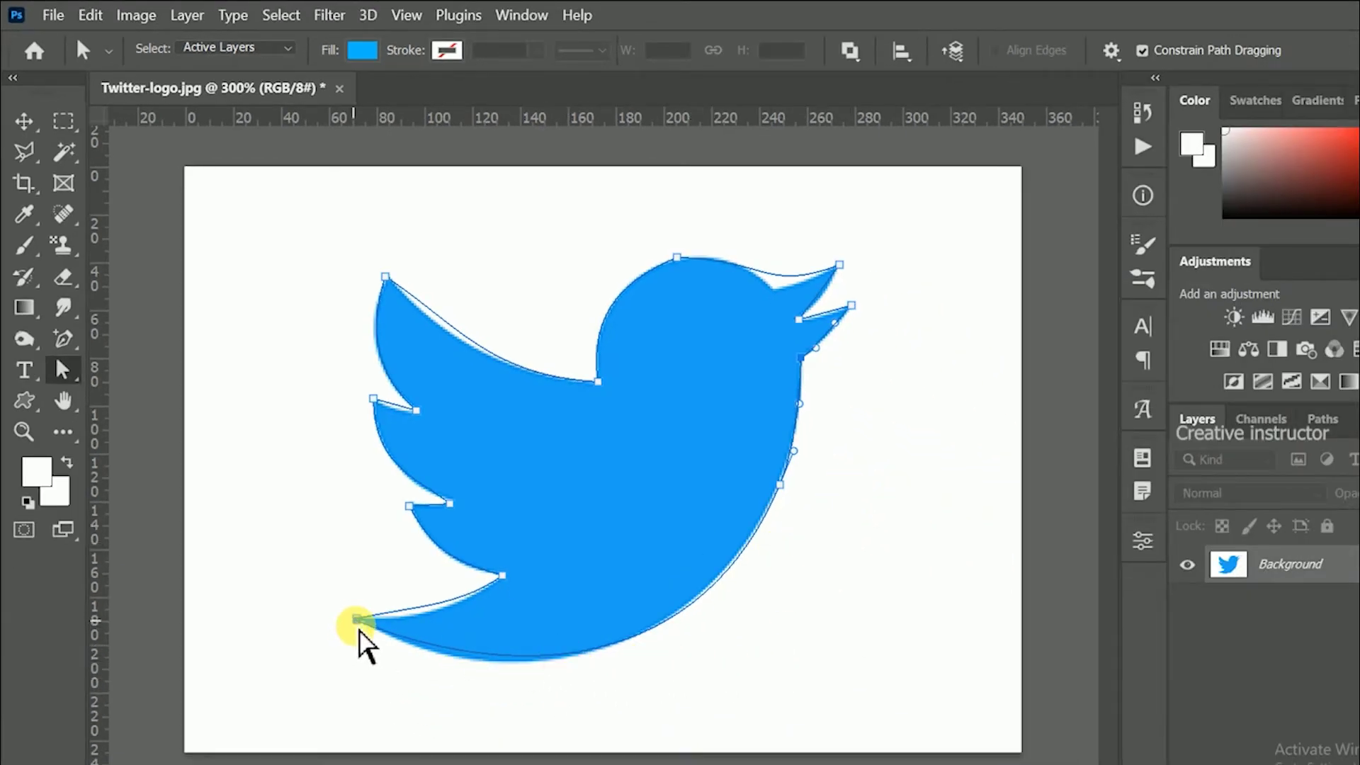
Step: Zoom in and bend the tail anchor's curve to follow the blue edge
key(ctrl+plus)
key(ctrl+plus)
key(ctrl+plus)
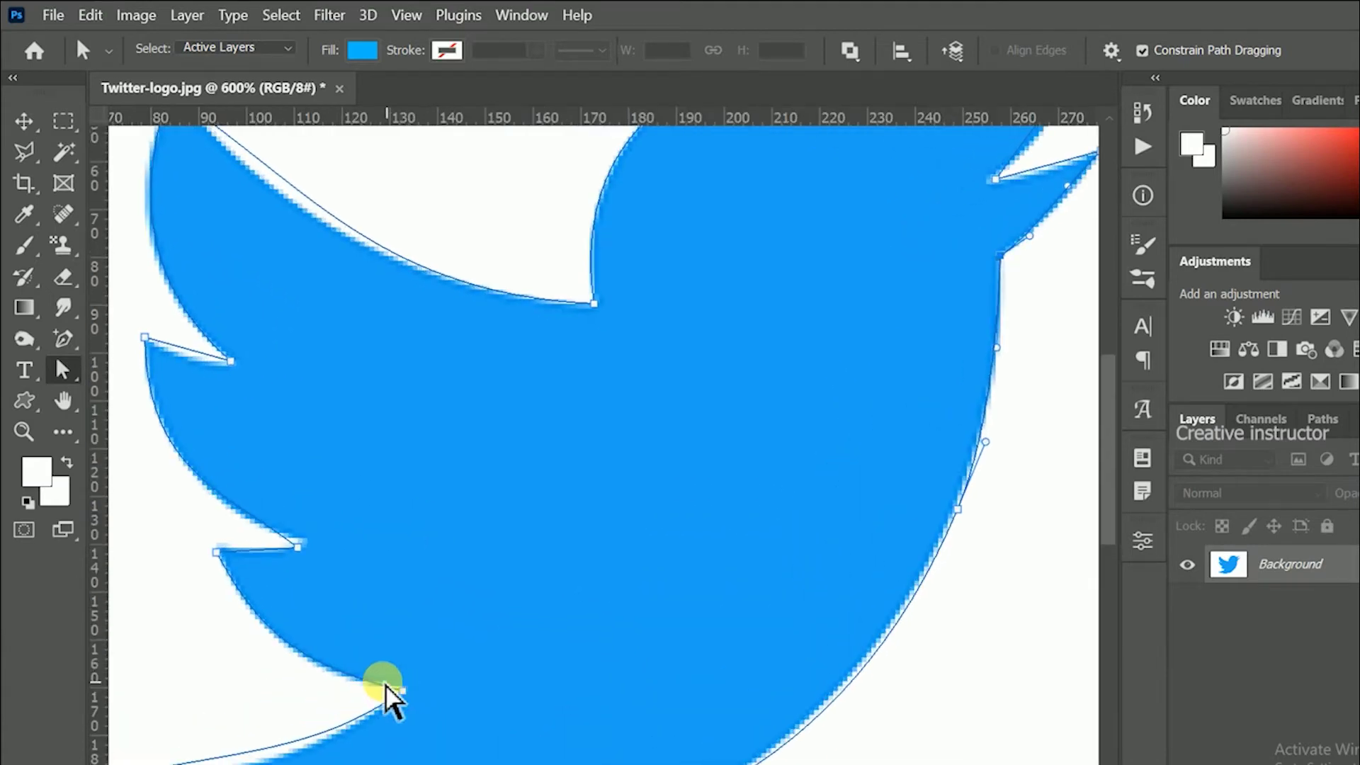
drag(385, 688, 494, 462)
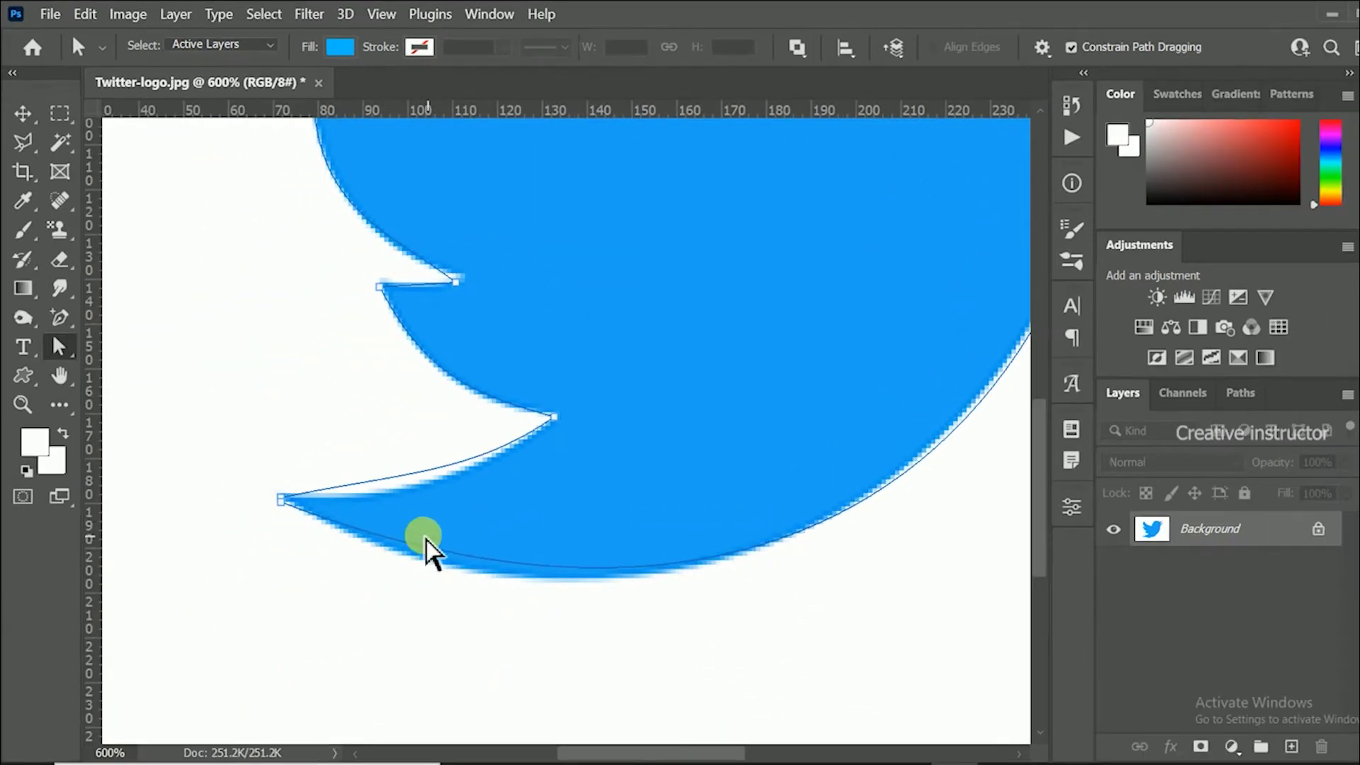
click(282, 501)
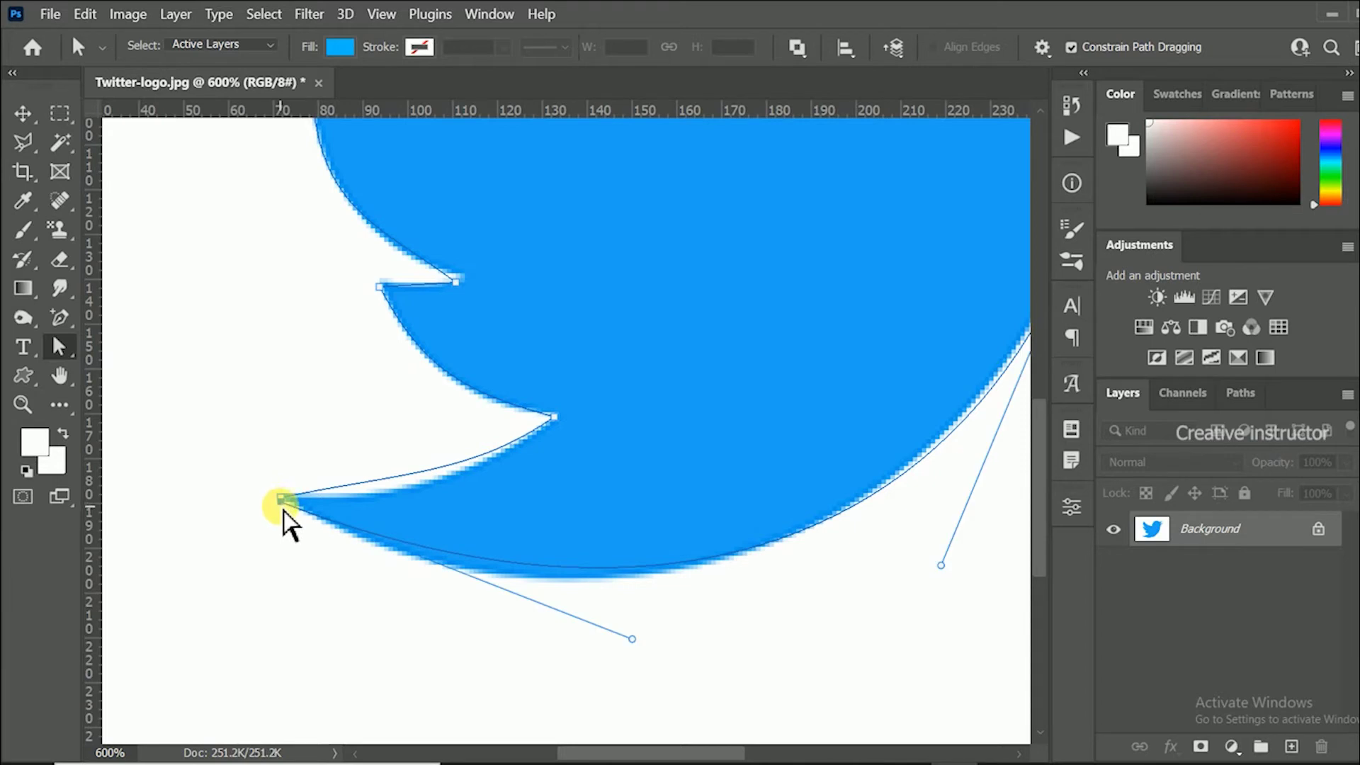
drag(282, 504, 310, 521)
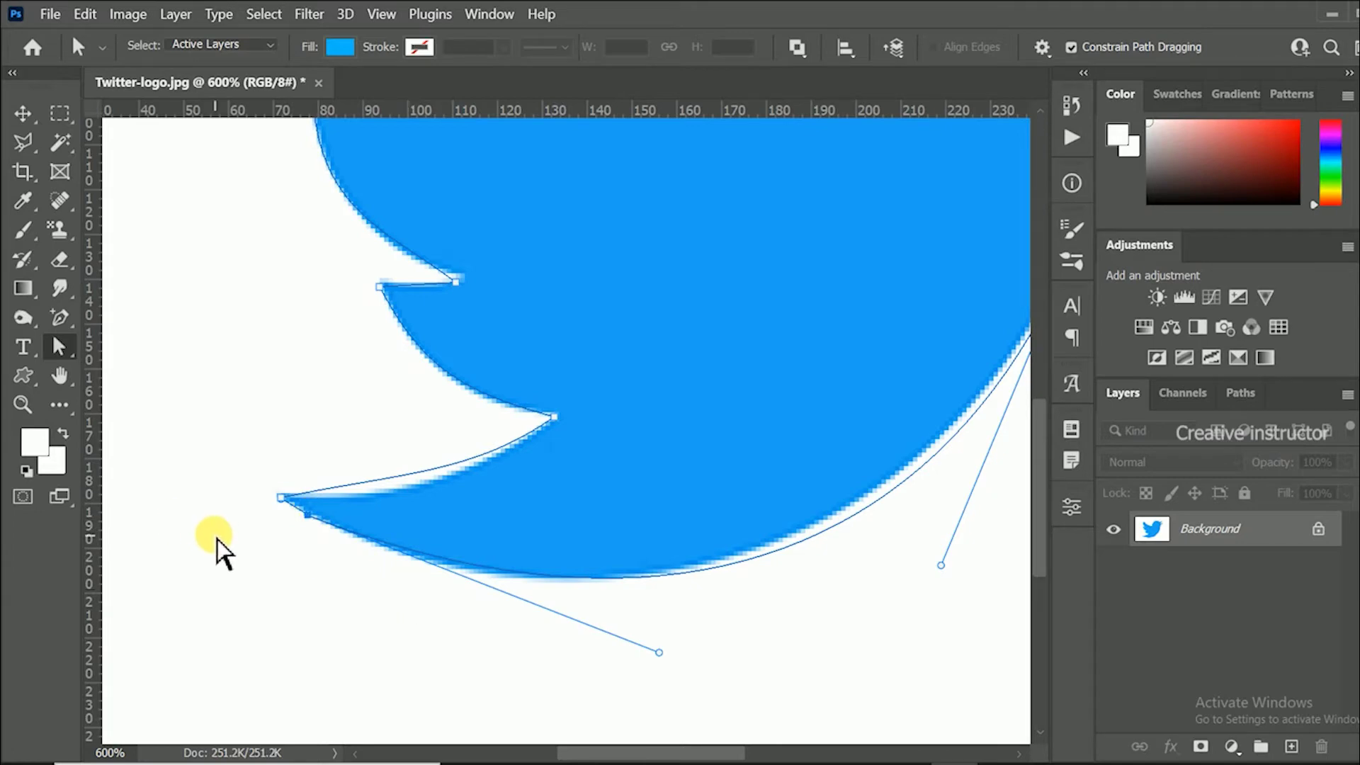
click(69, 331)
Step: Delete the extra anchors at the tail's lower corner and far above the bird
right_click(70, 332)
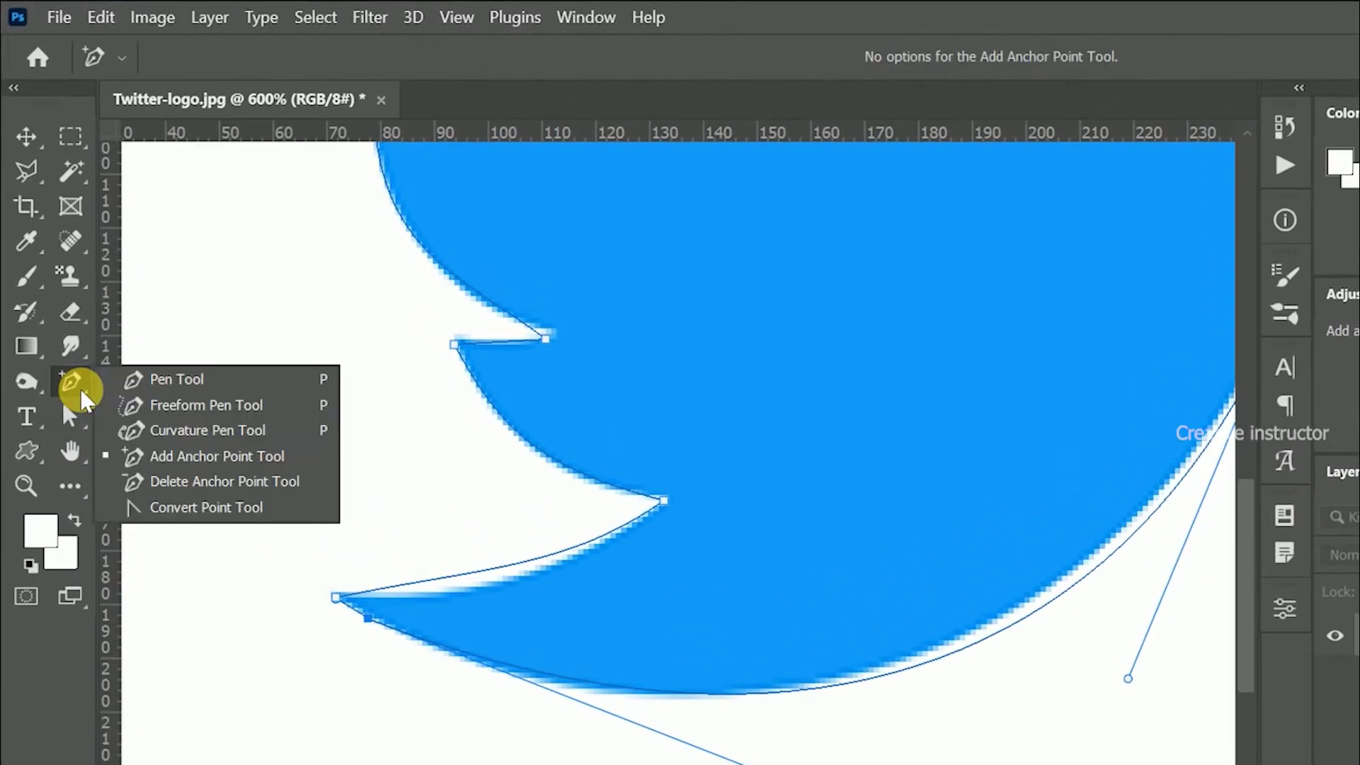
click(168, 489)
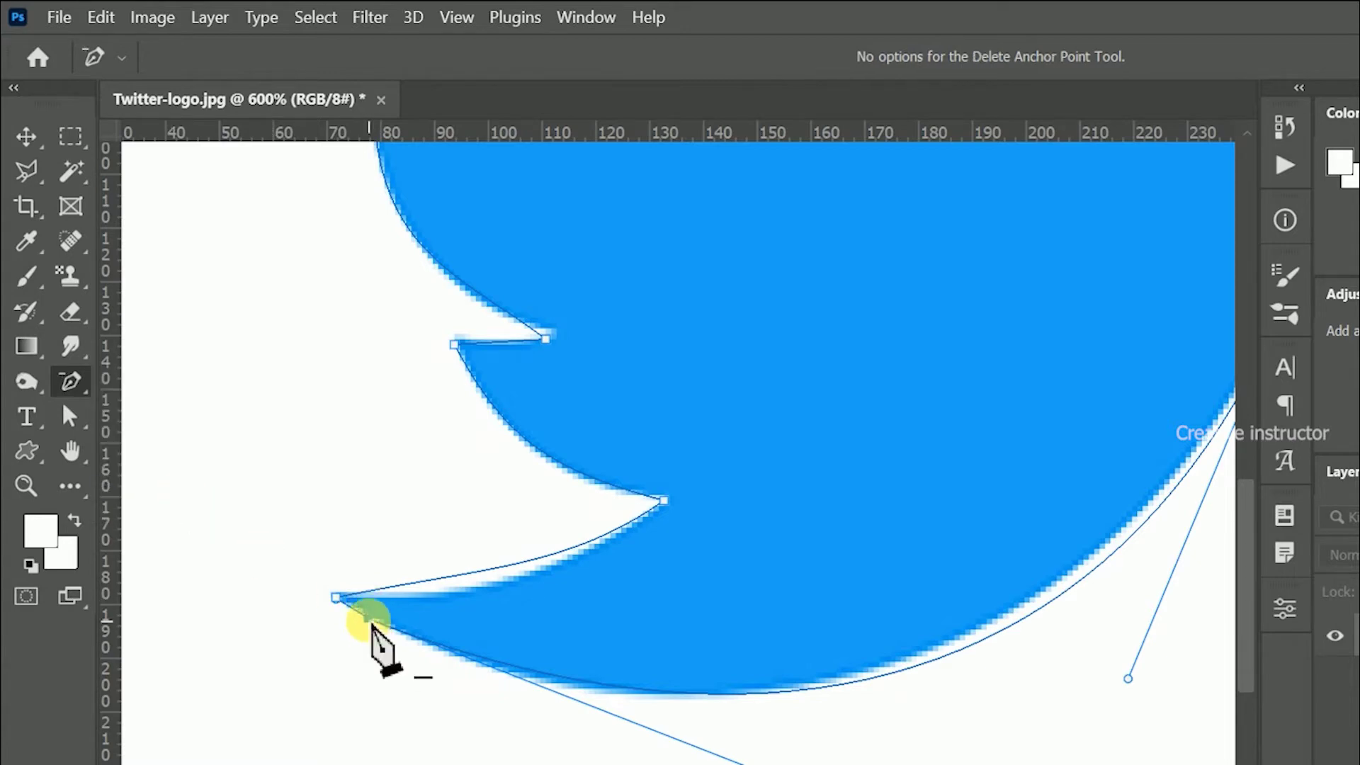
click(371, 627)
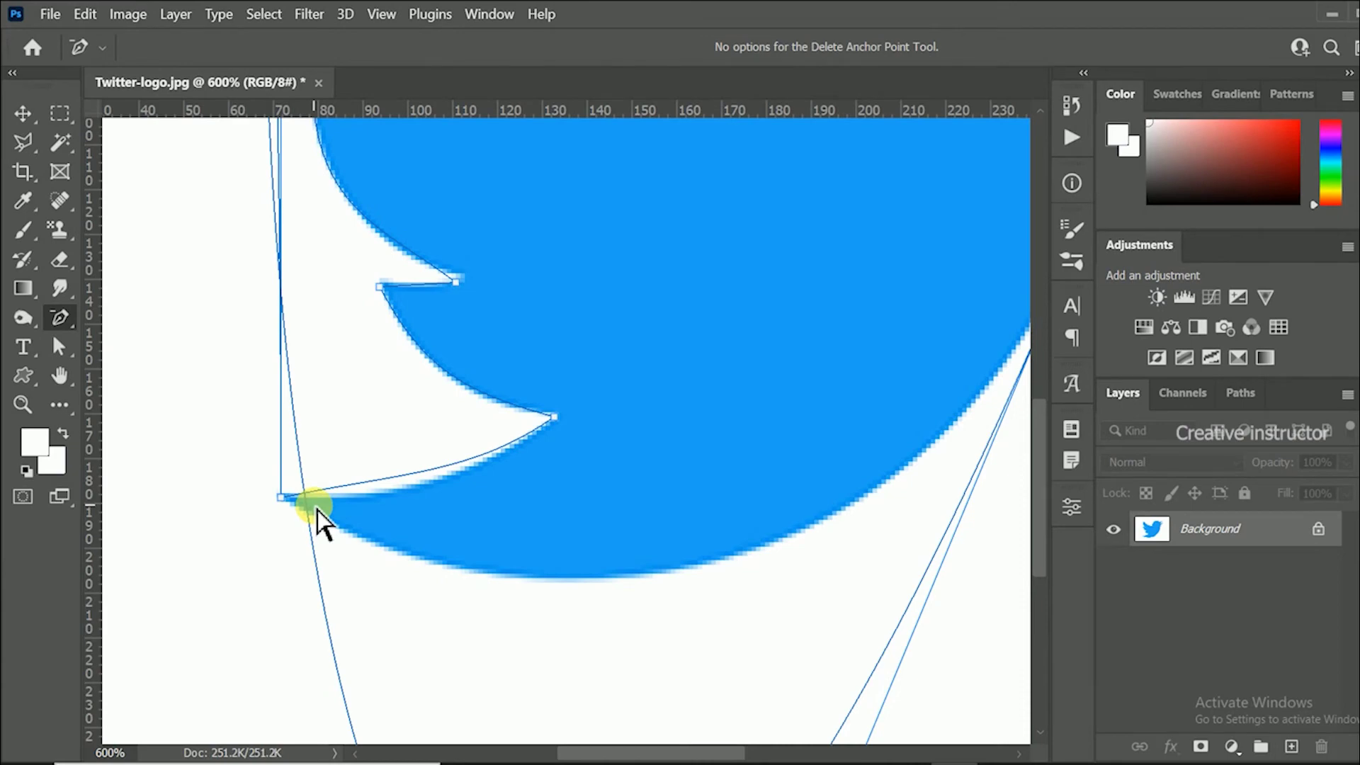
key(ctrl+minus)
key(ctrl+minus)
key(ctrl+minus)
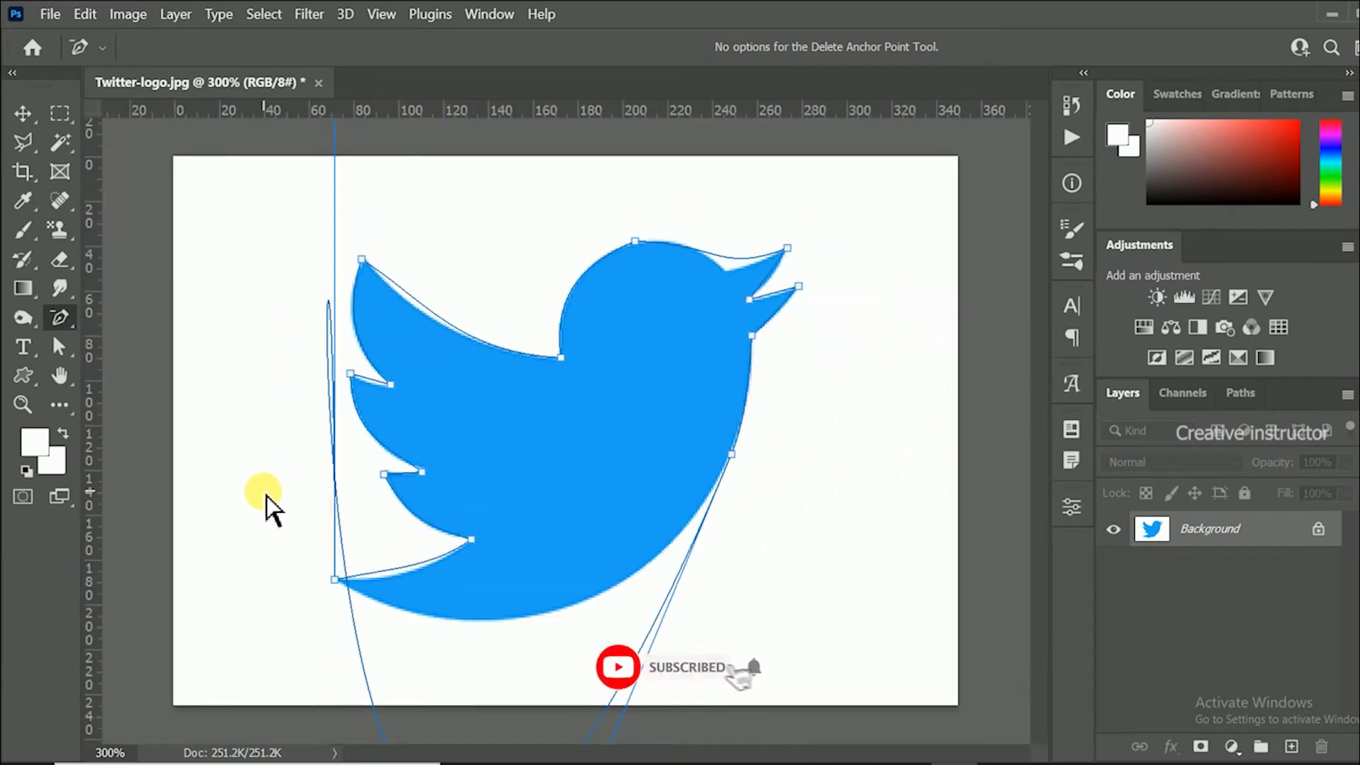
key(ctrl+minus)
key(ctrl+minus)
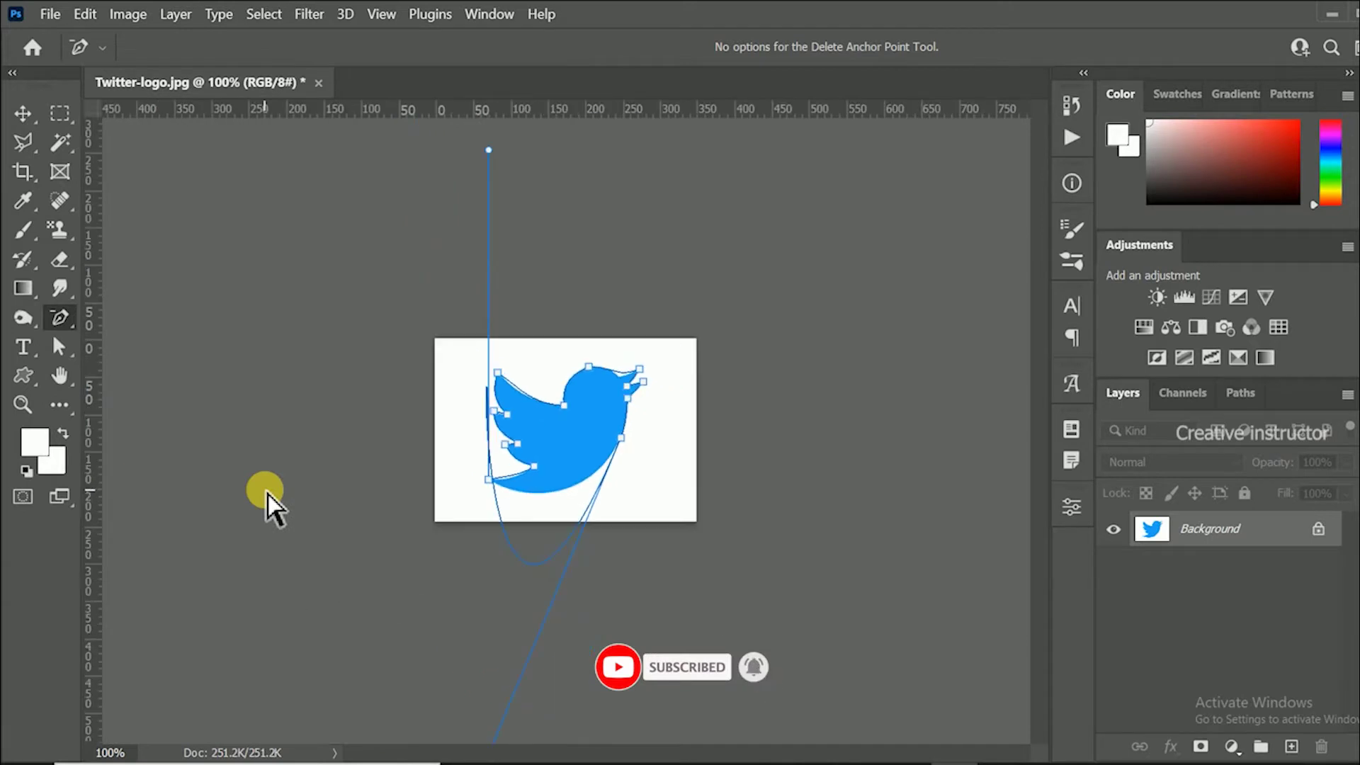
click(498, 170)
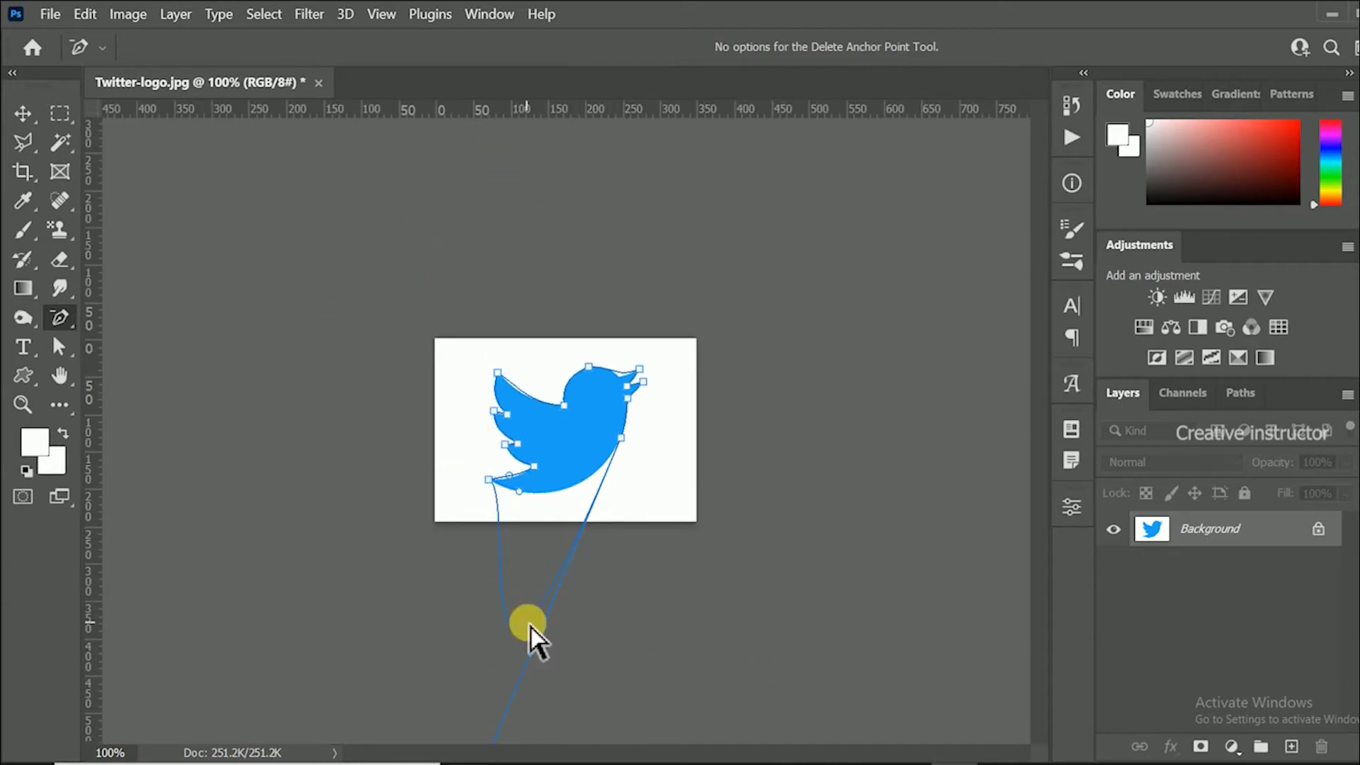
Step: Pull the stray curve and its long handle back up near the bird
drag(530, 634, 546, 607)
key(ctrl+minus)
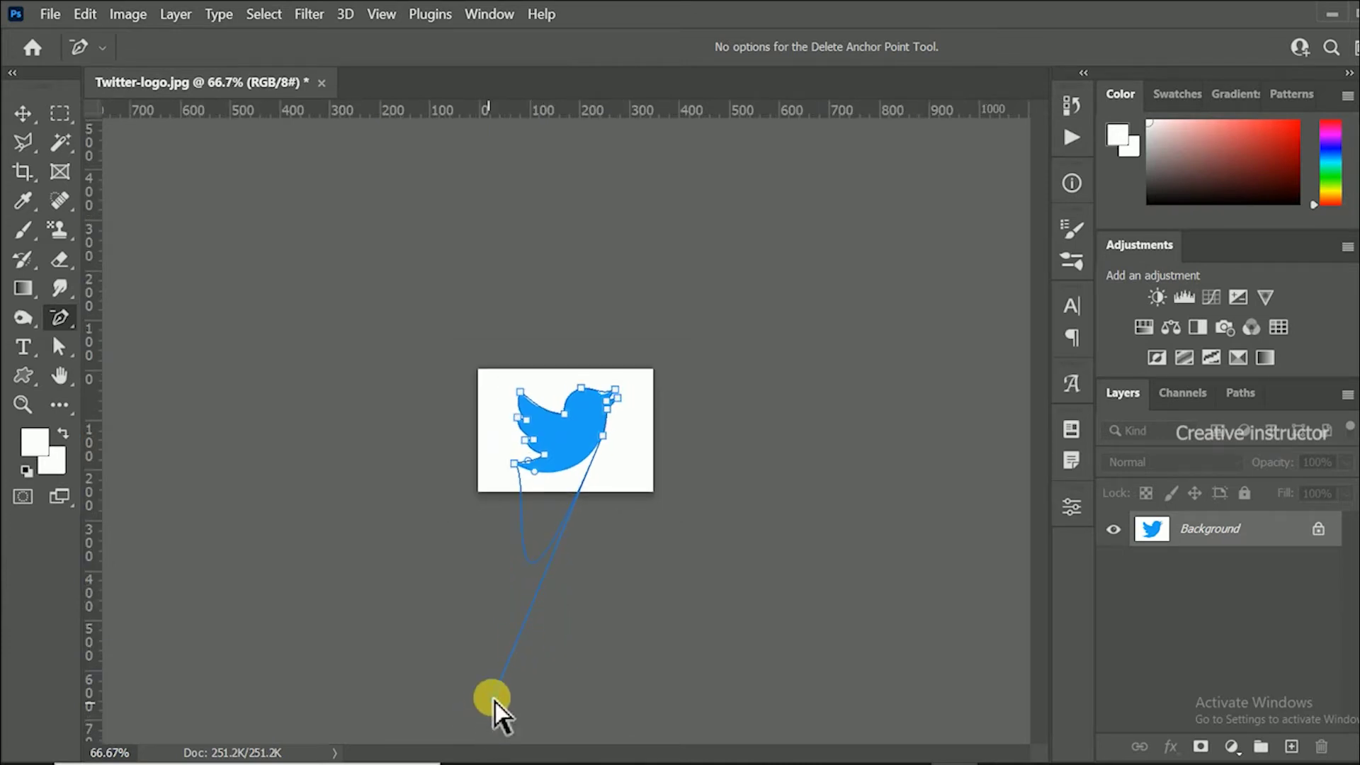
drag(492, 703, 572, 510)
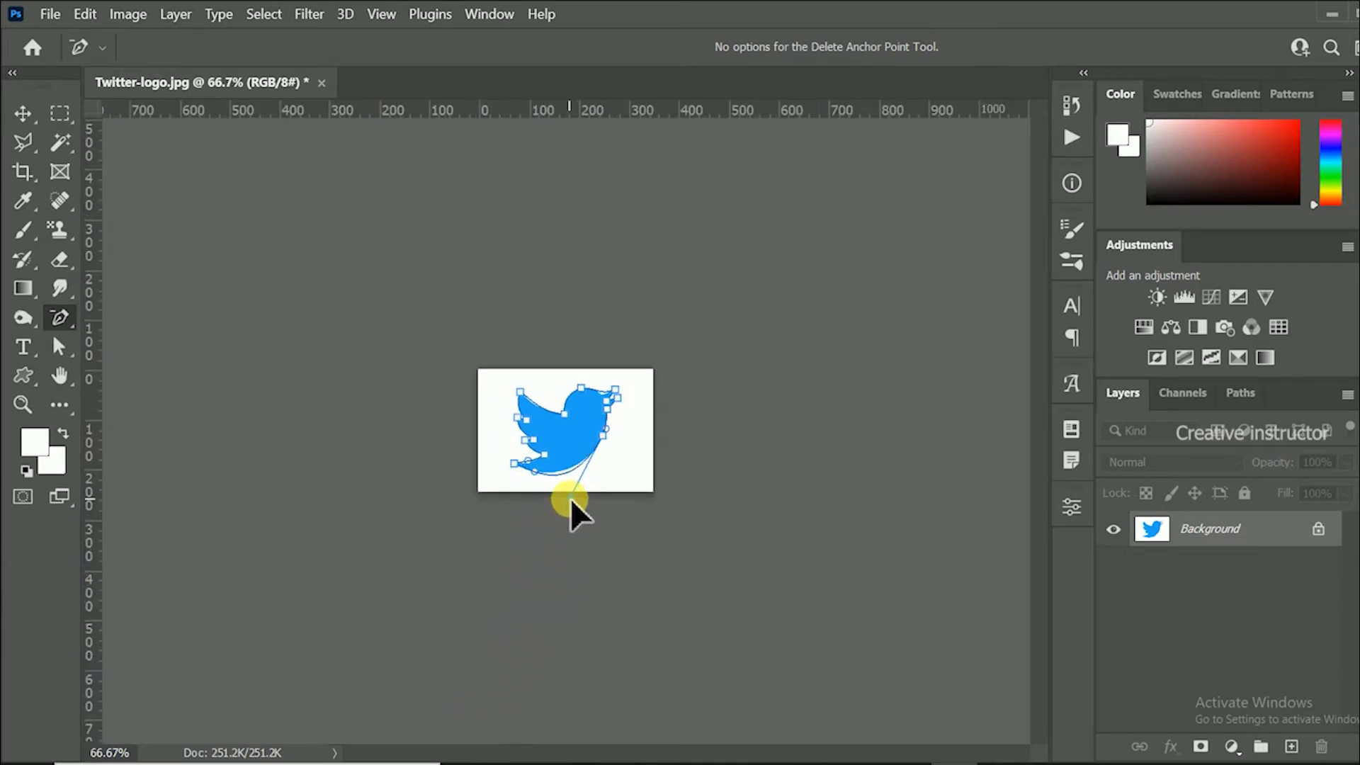
key(ctrl+plus)
Step: Reshape the bottom-edge and tail curves to hug the bird's outline
key(ctrl+plus)
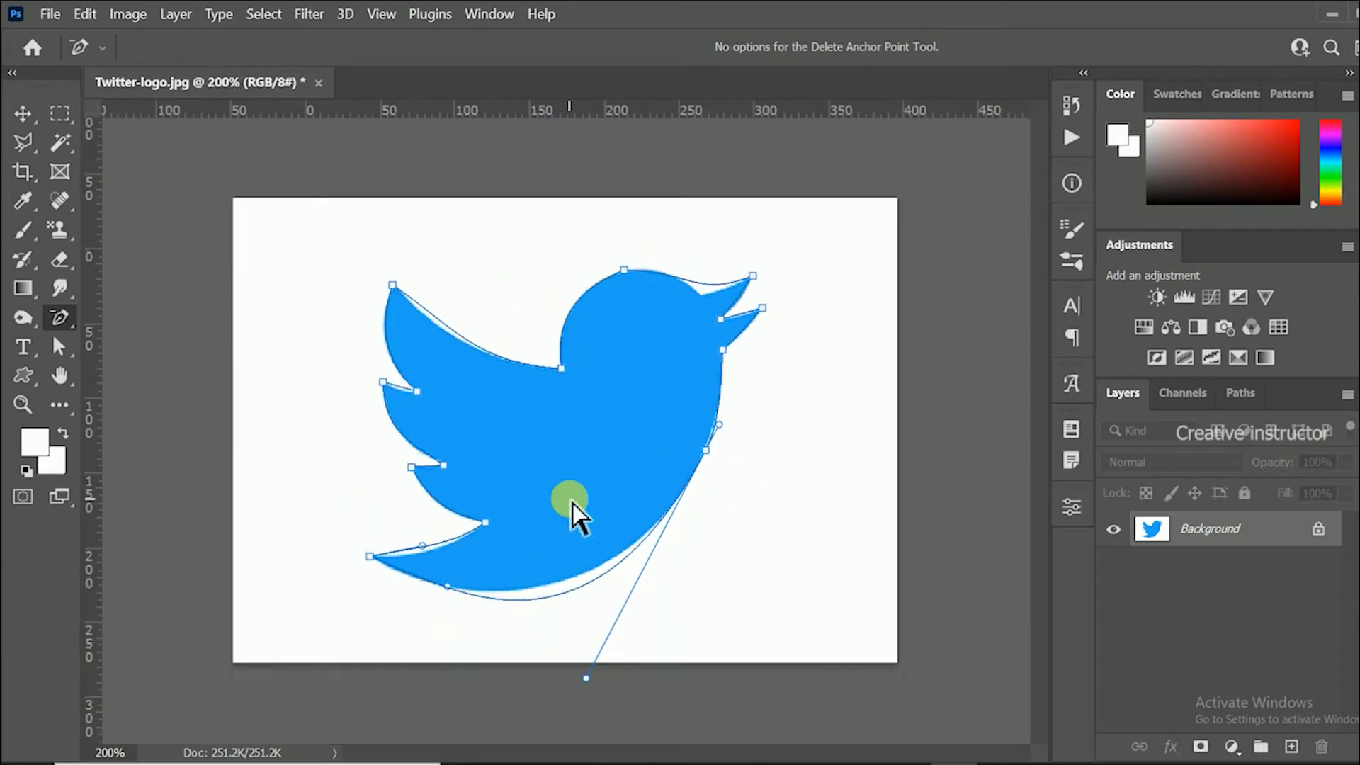
key(ctrl+plus)
key(ctrl+plus)
key(ctrl+plus)
scroll(538, 631, down, 5)
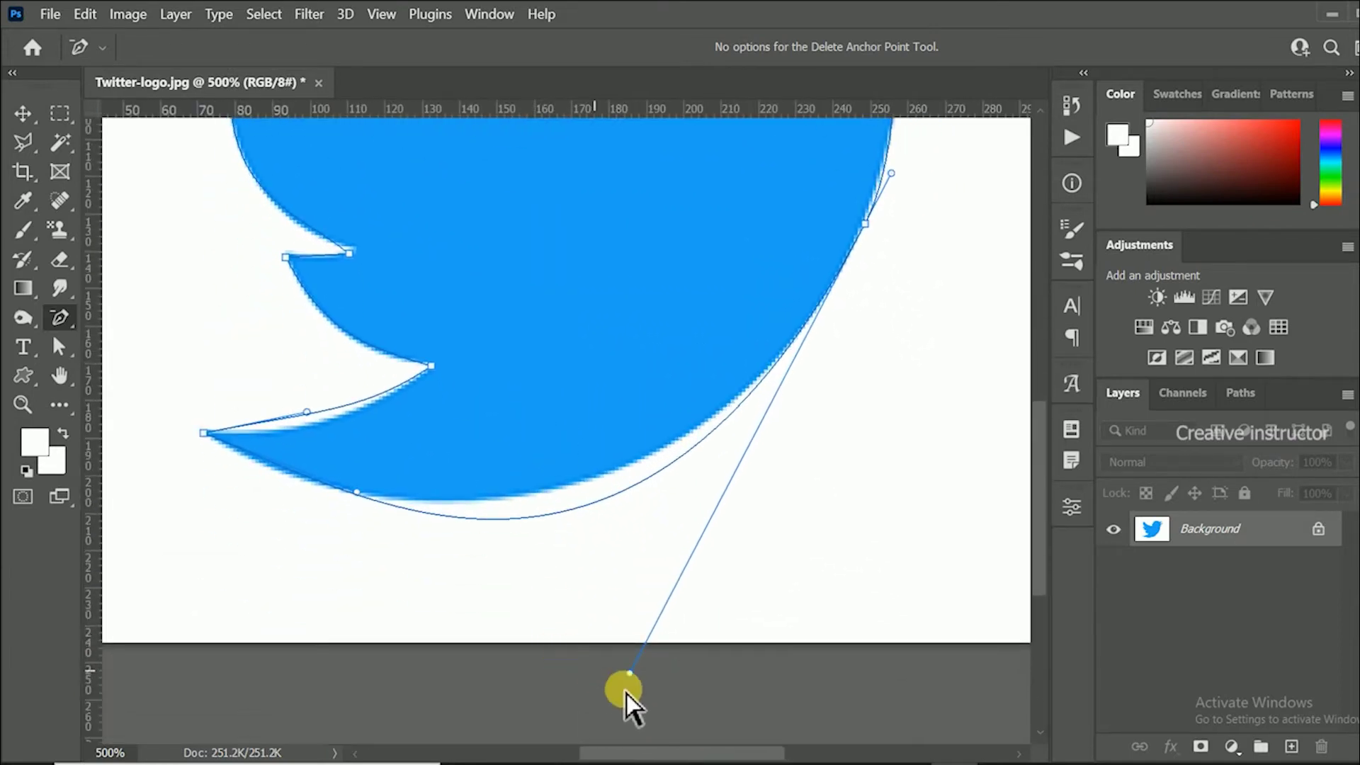
mouse_move(630, 680)
mouse_down()
mouse_move(687, 577)
mouse_move(710, 571)
mouse_up()
drag(357, 492, 353, 530)
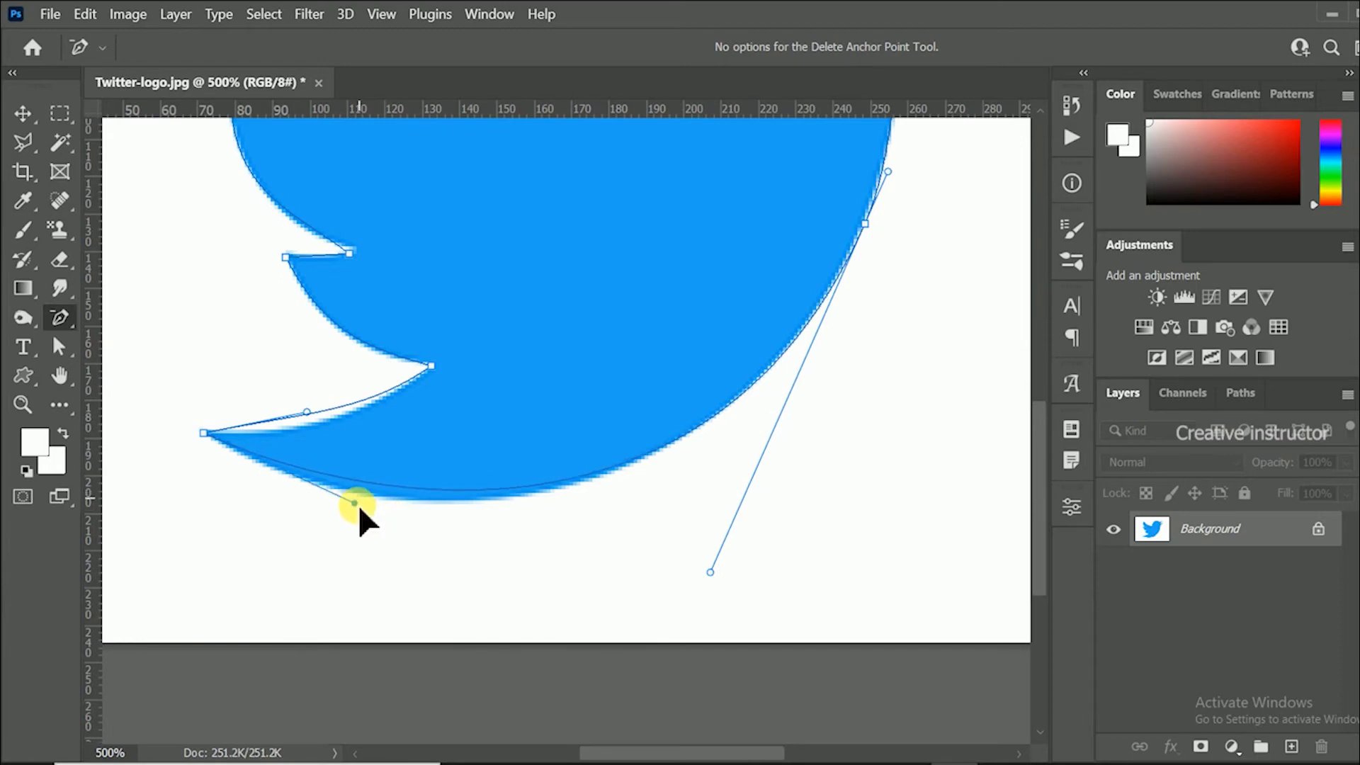
drag(306, 411, 316, 436)
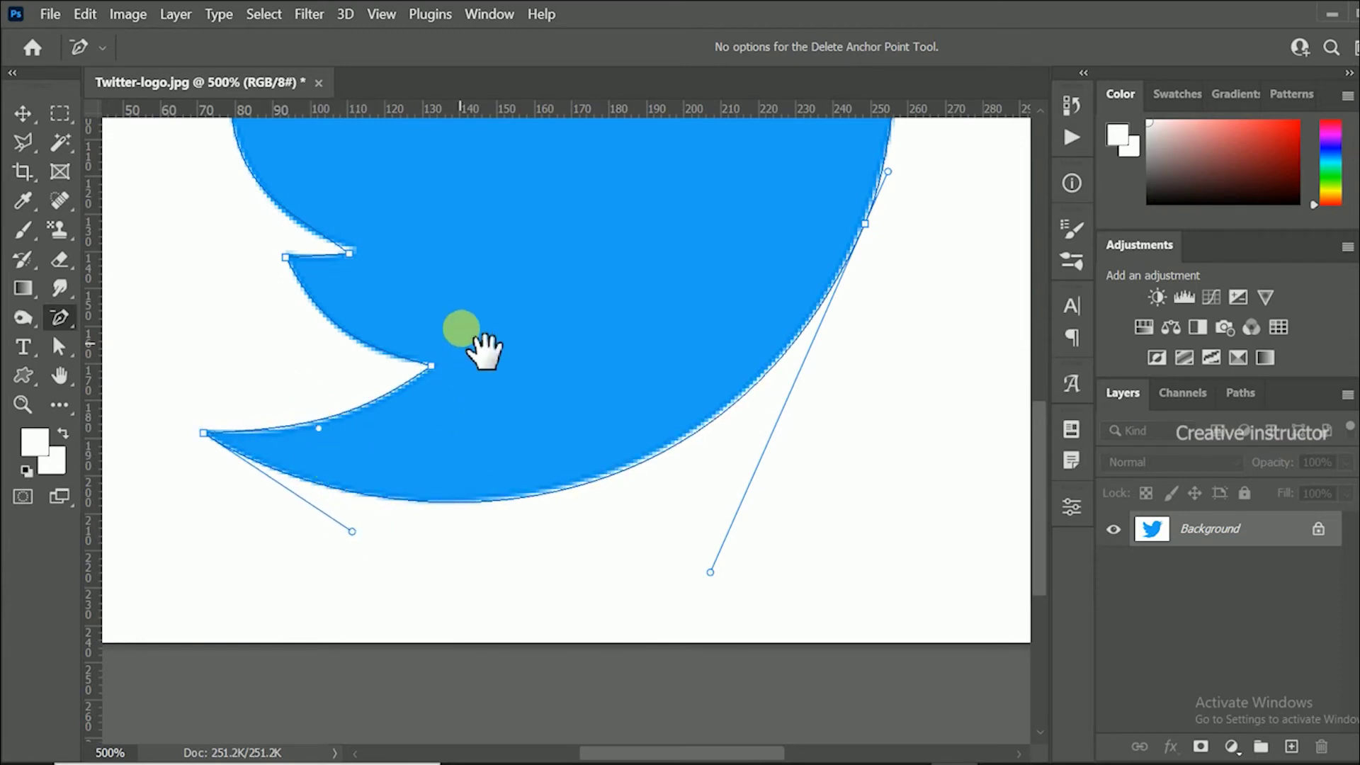
drag(479, 349, 508, 518)
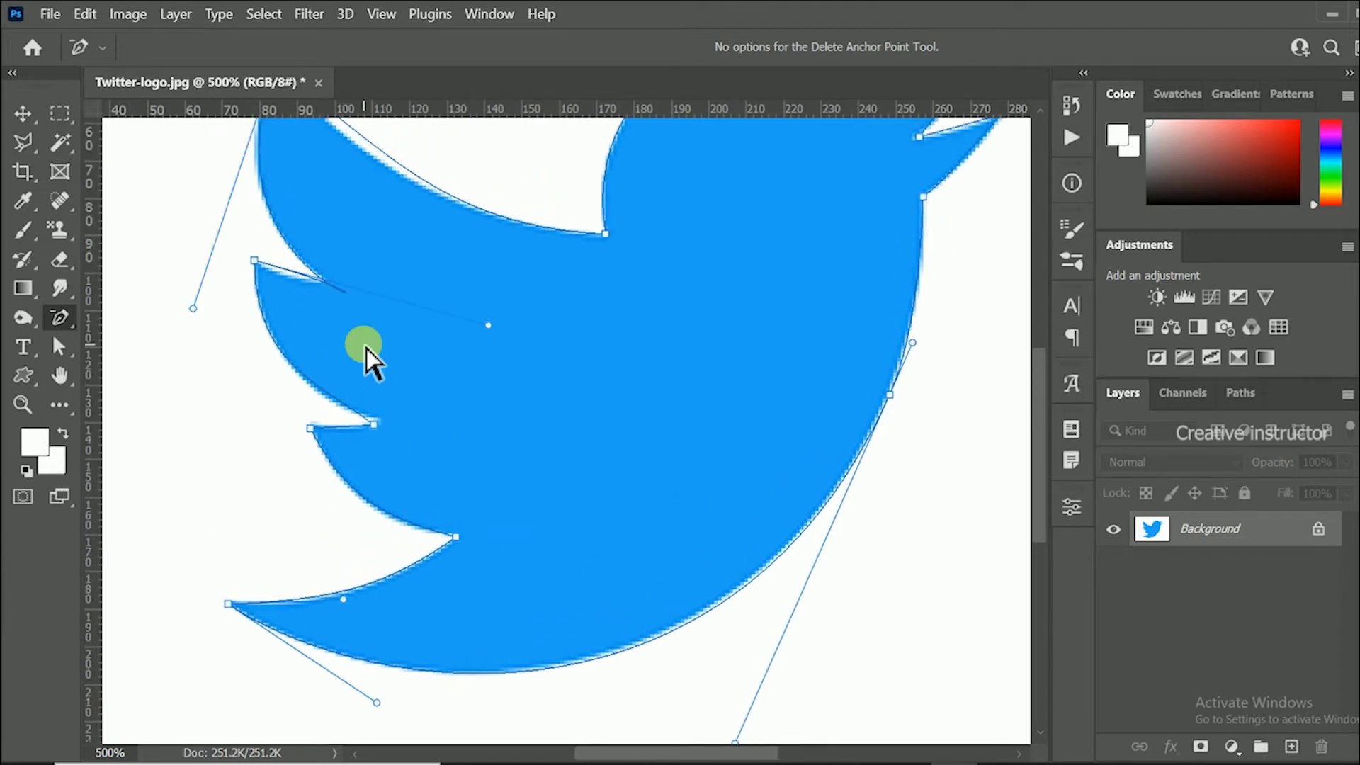
Step: Select the wing notch and upper wing anchors with Direct Selection to expose their handles
click(58, 344)
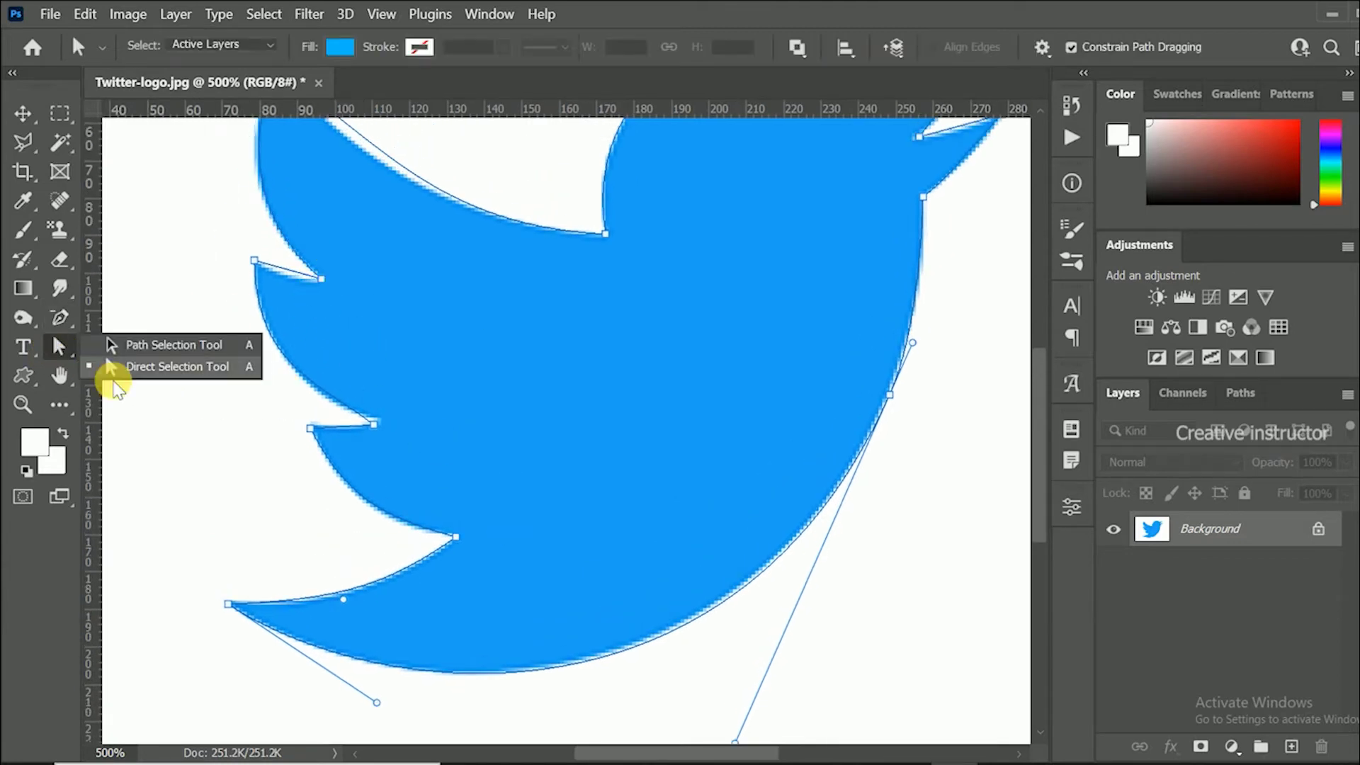
click(118, 365)
click(290, 272)
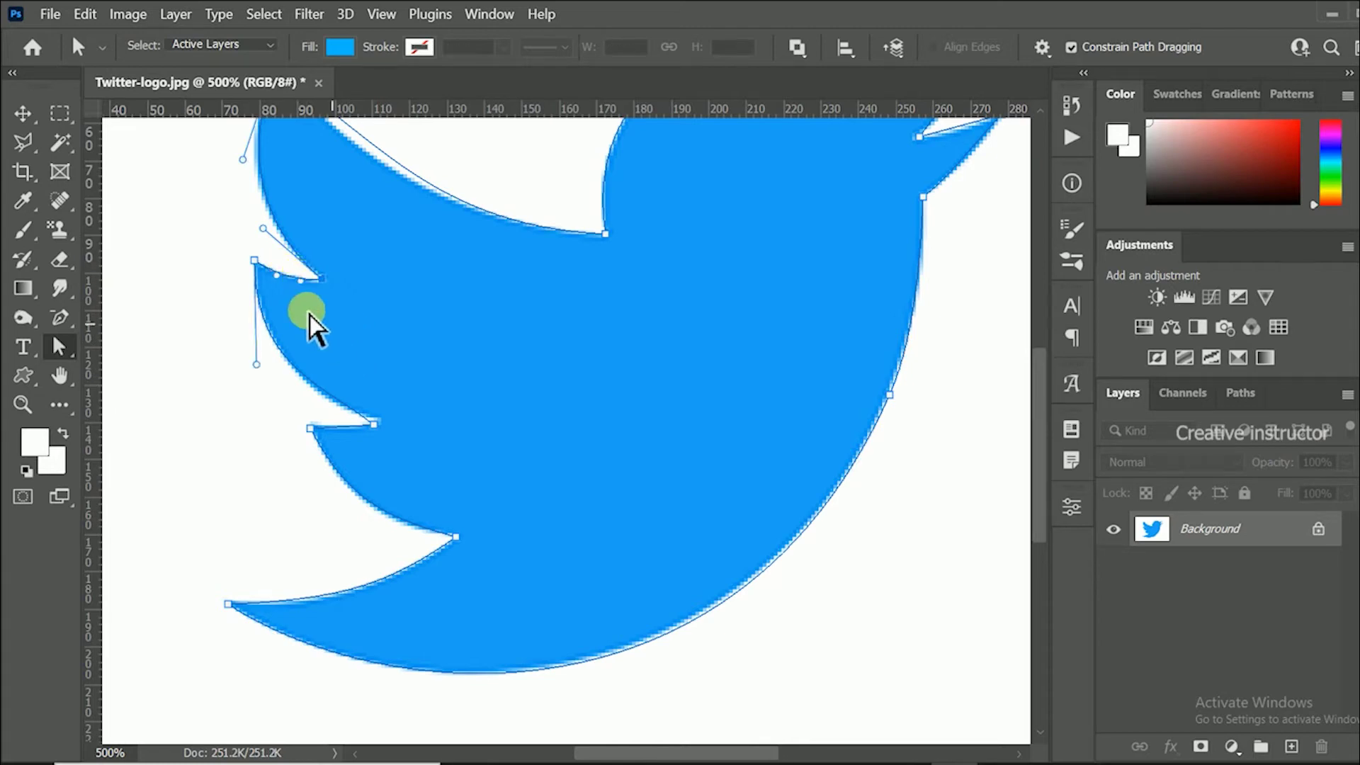
drag(442, 326, 470, 407)
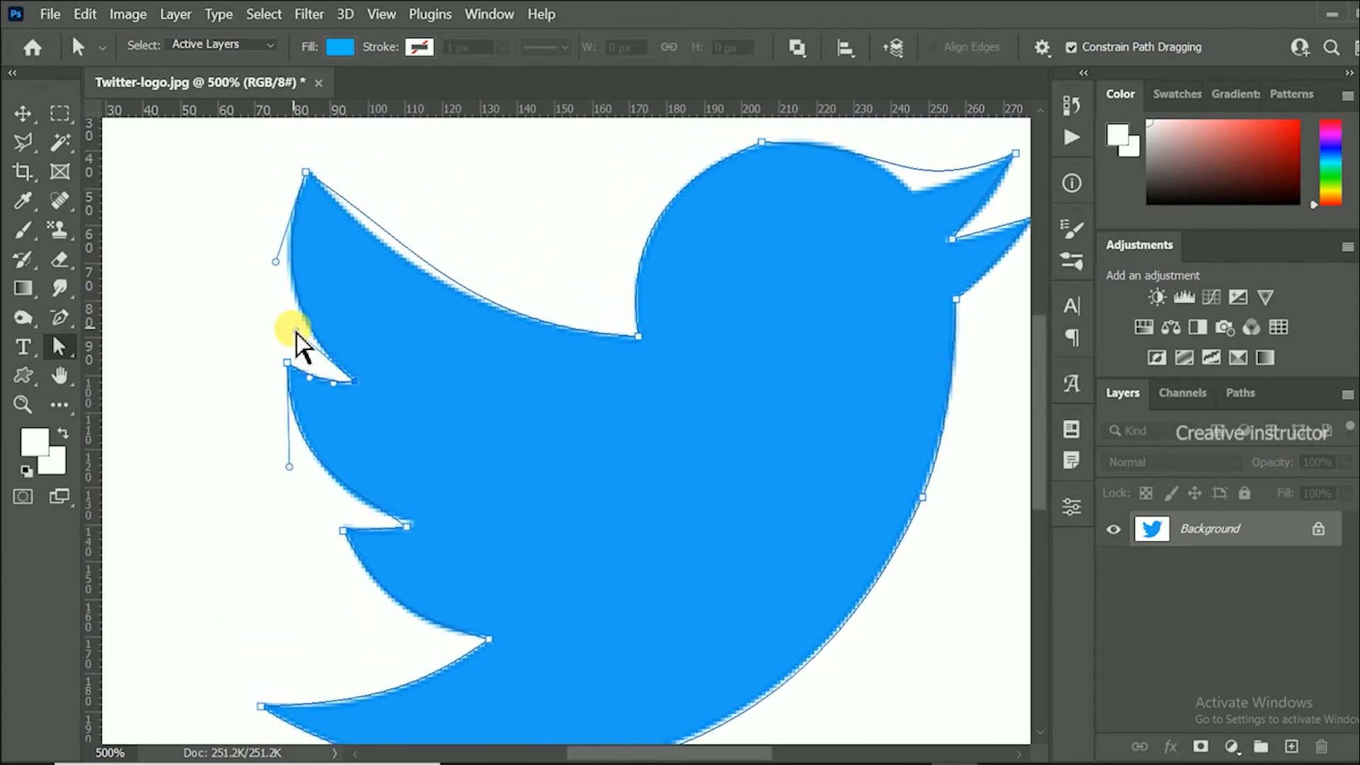
click(292, 332)
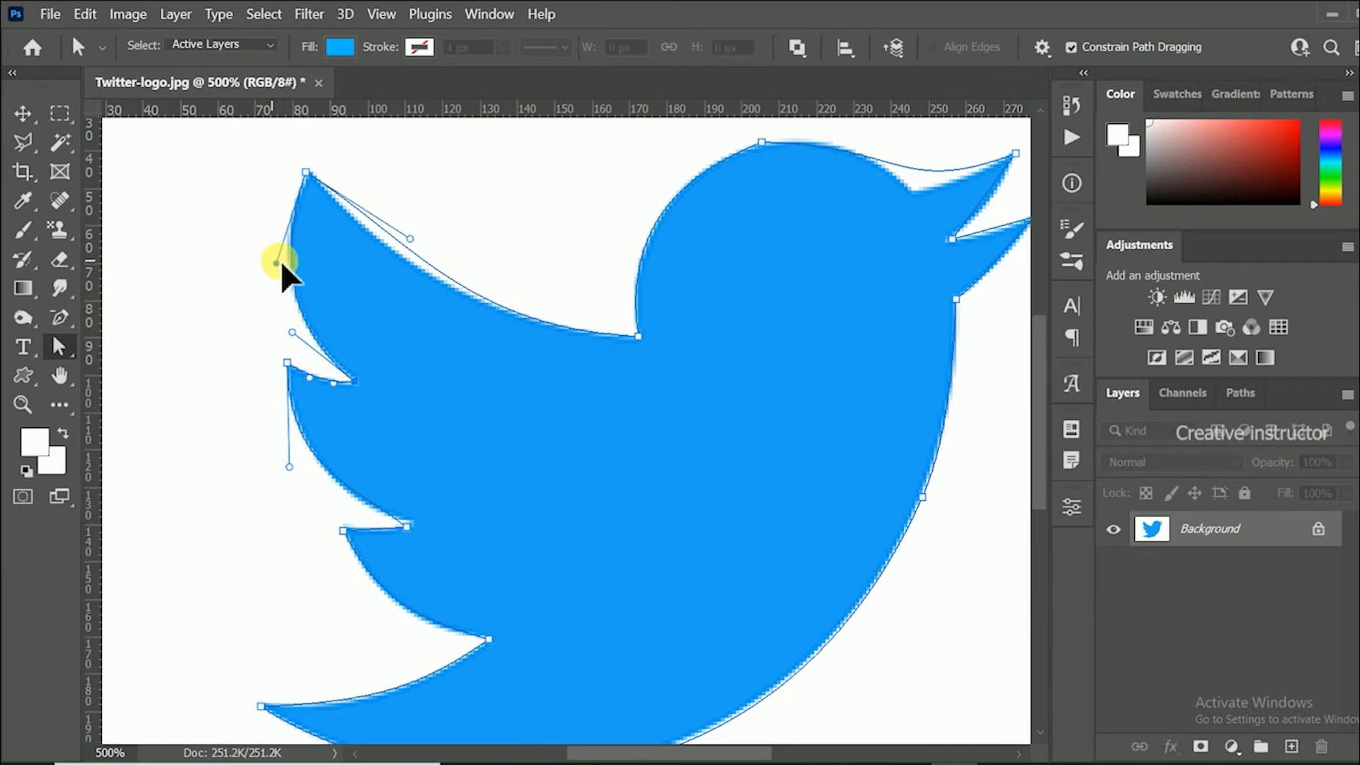
drag(415, 389, 475, 516)
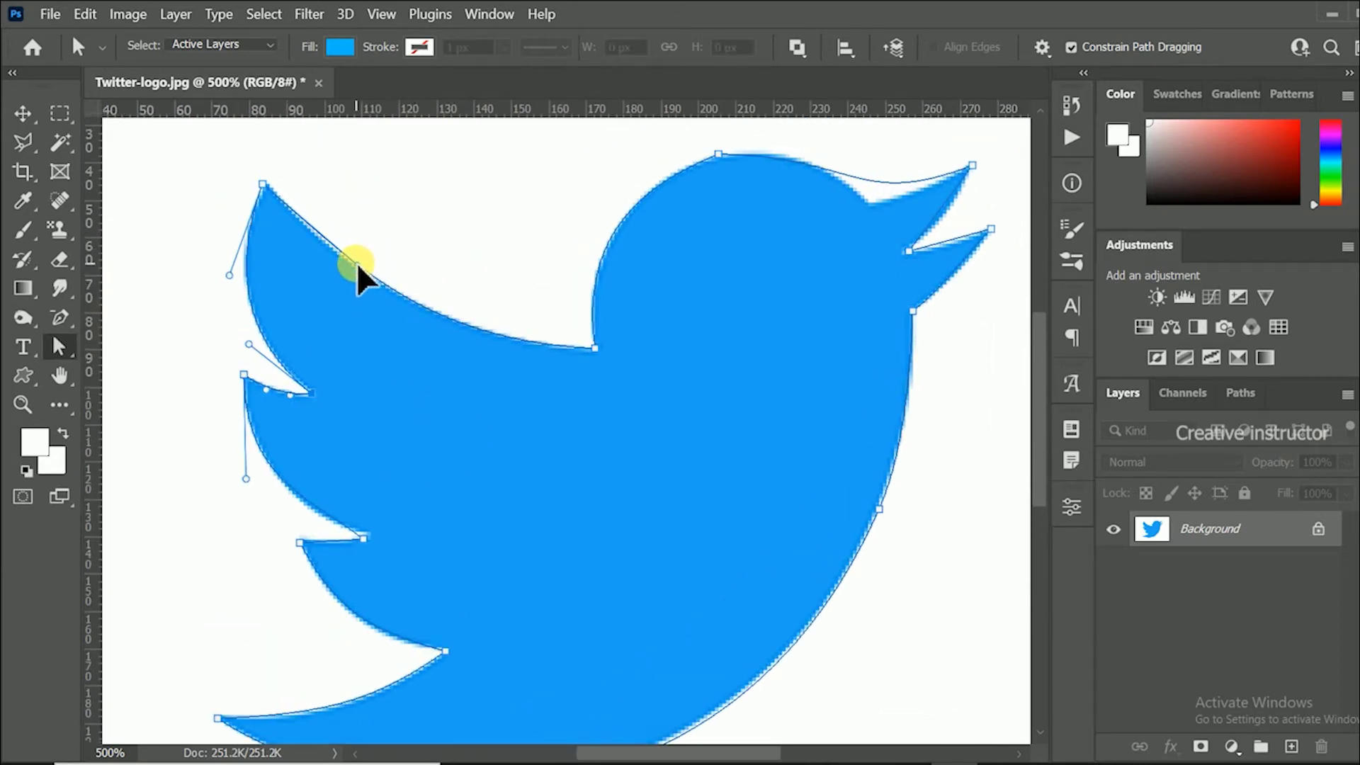
mouse_move(471, 515)
mouse_down()
mouse_move(510, 444)
mouse_move(519, 521)
mouse_up()
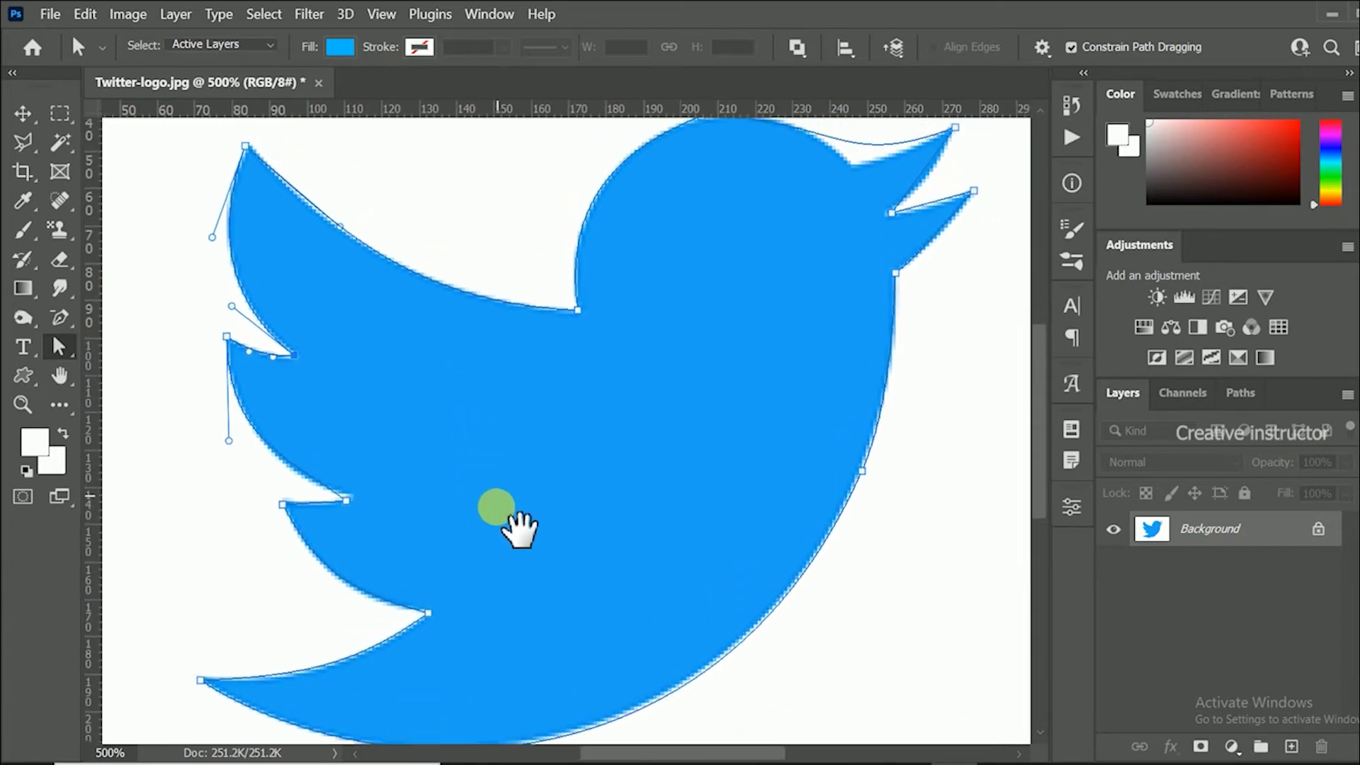
drag(579, 471, 384, 563)
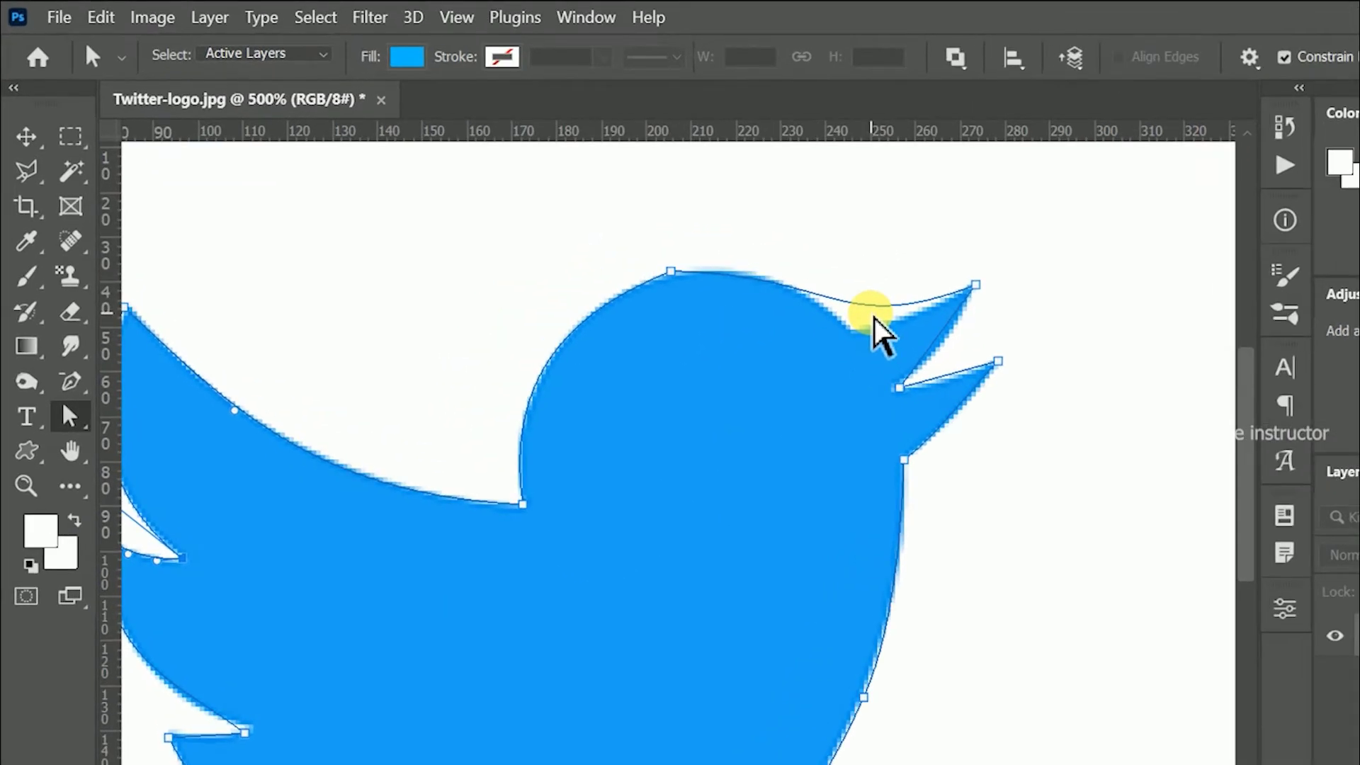
Step: Add an anchor on the head-to-beak curve and nudge it downward
click(71, 385)
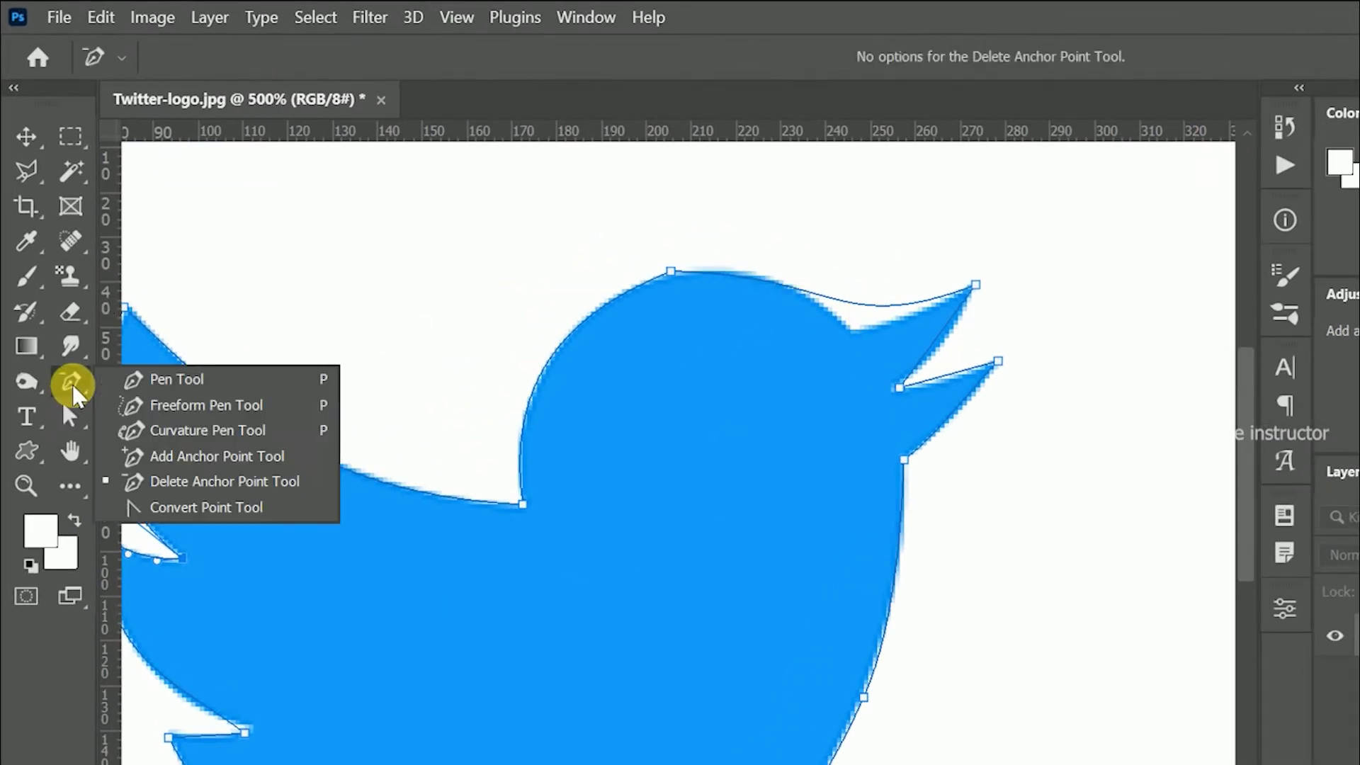
click(144, 464)
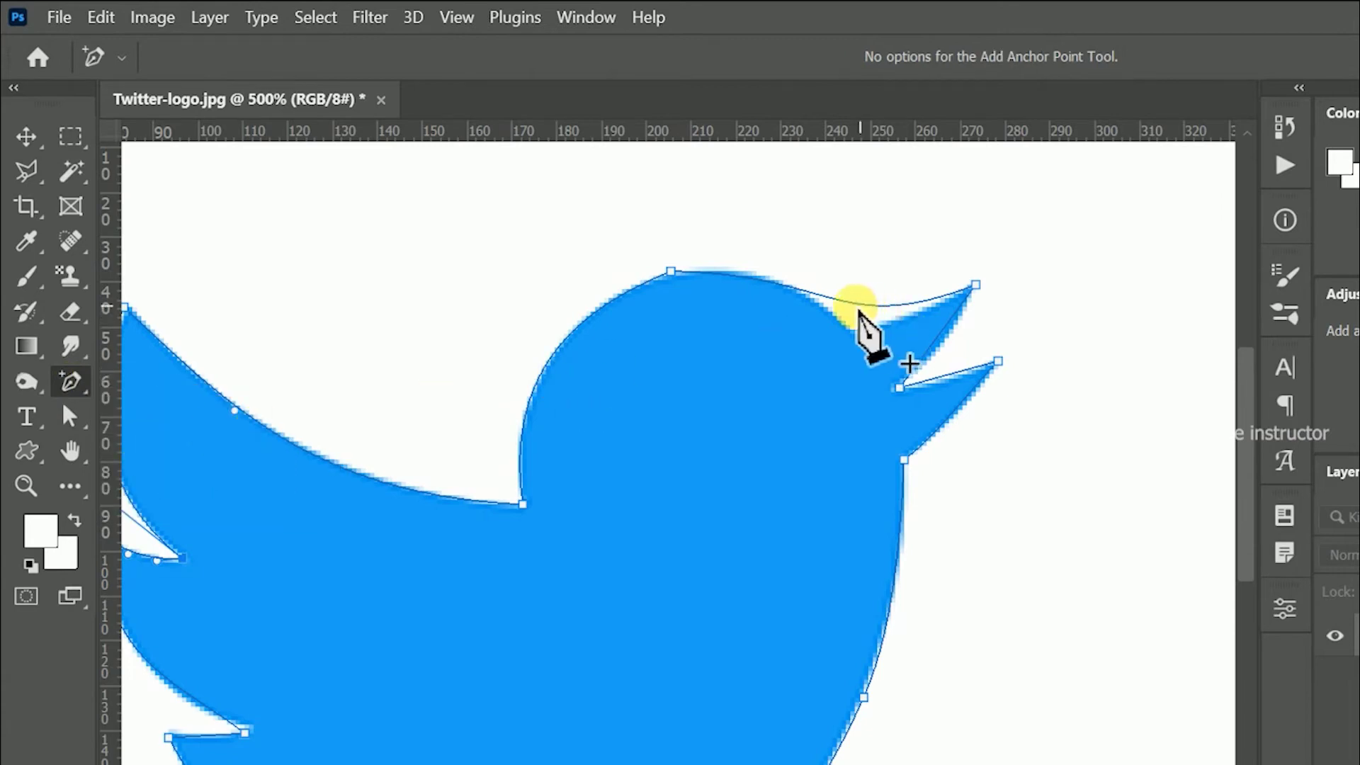
click(856, 306)
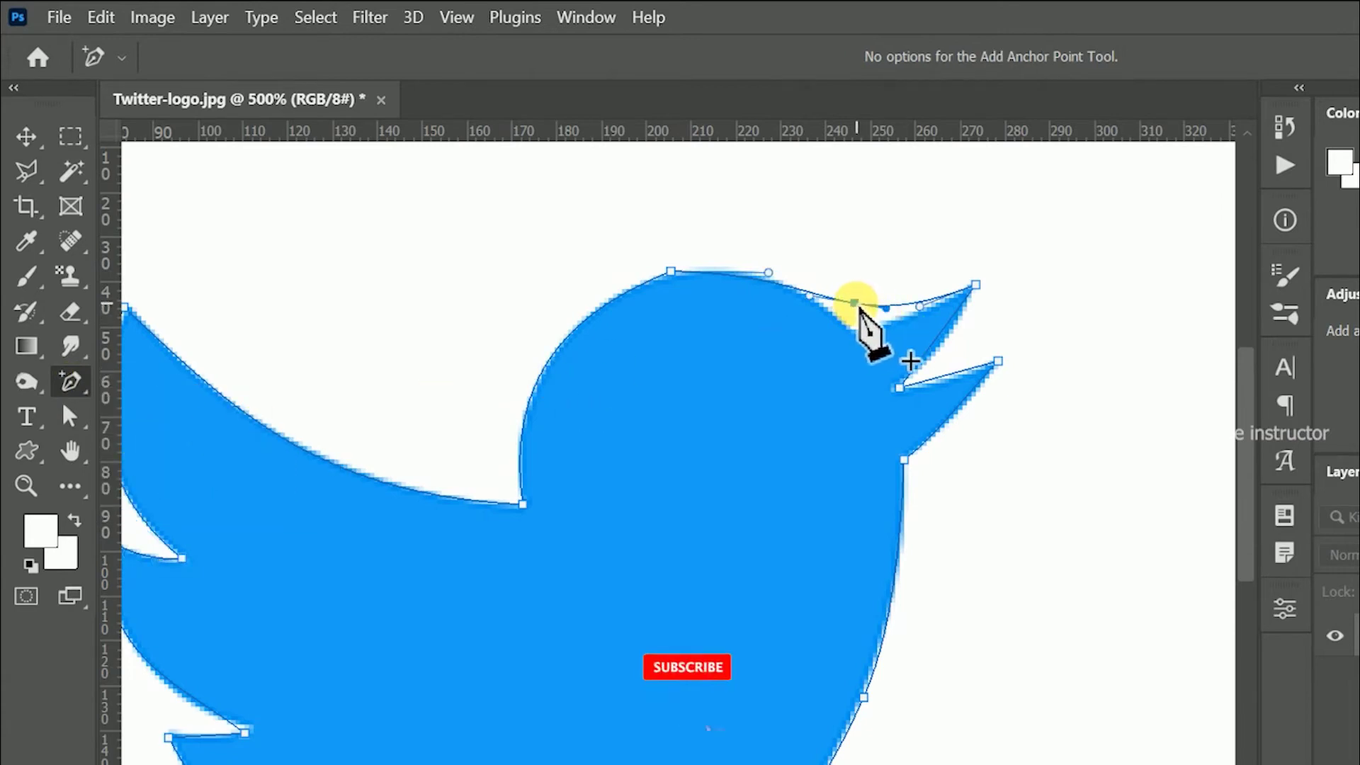
drag(859, 310, 865, 327)
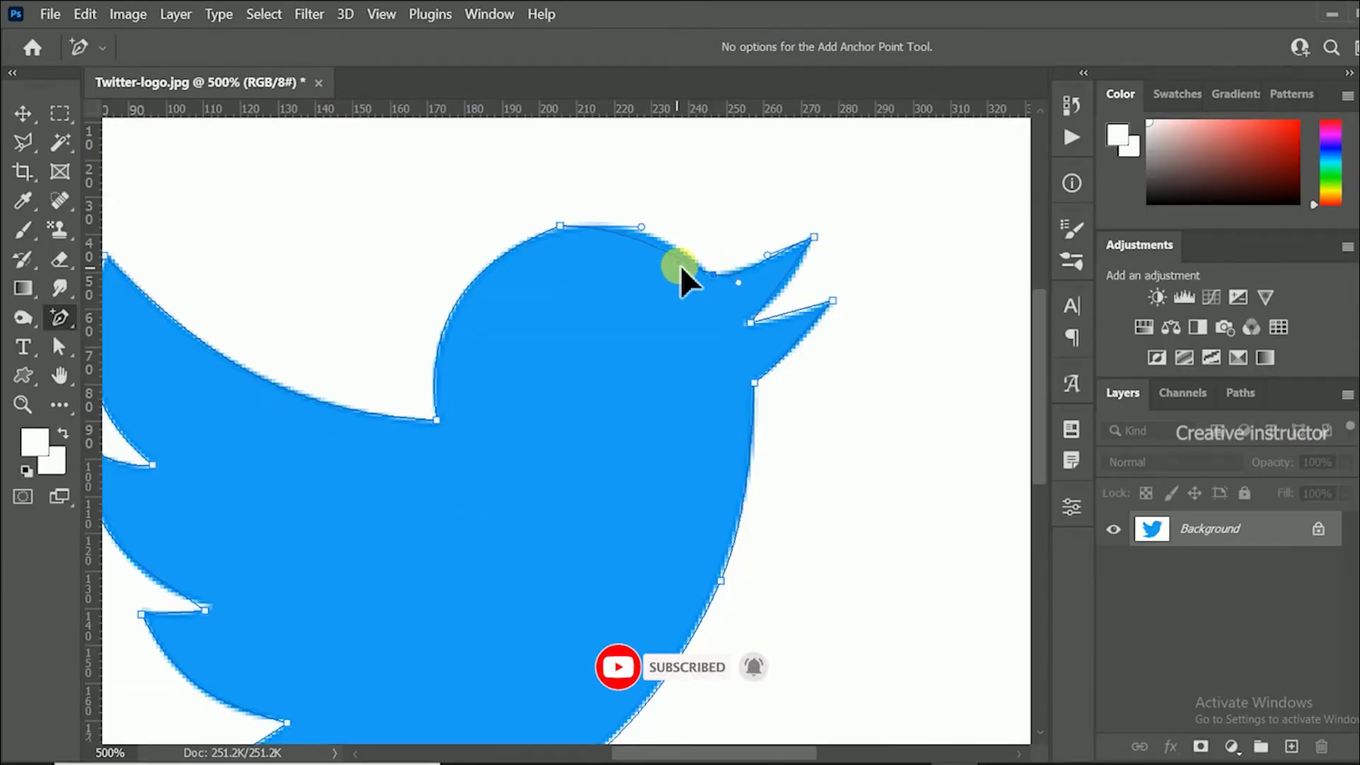
Step: Fit the head and beak curves to the edge, then zoom out to check
drag(717, 286, 687, 283)
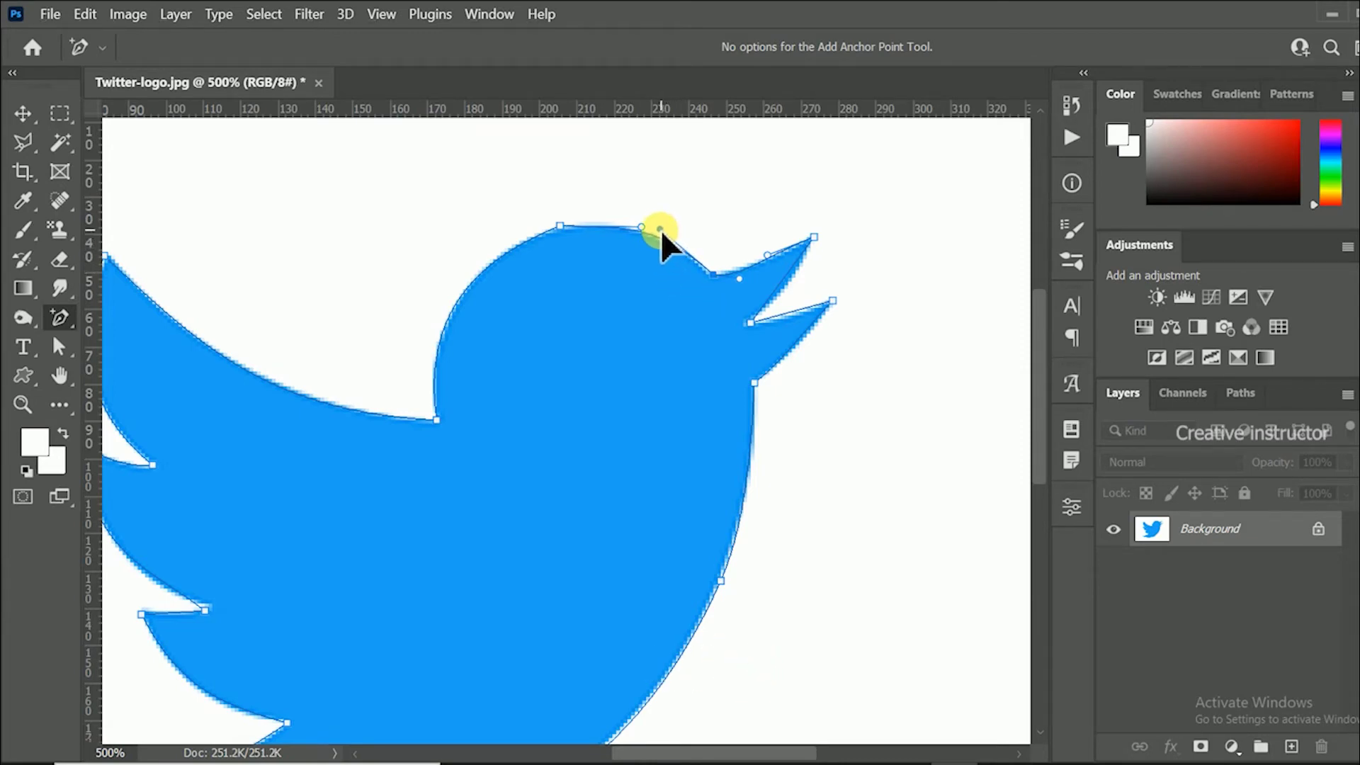
drag(672, 237, 628, 220)
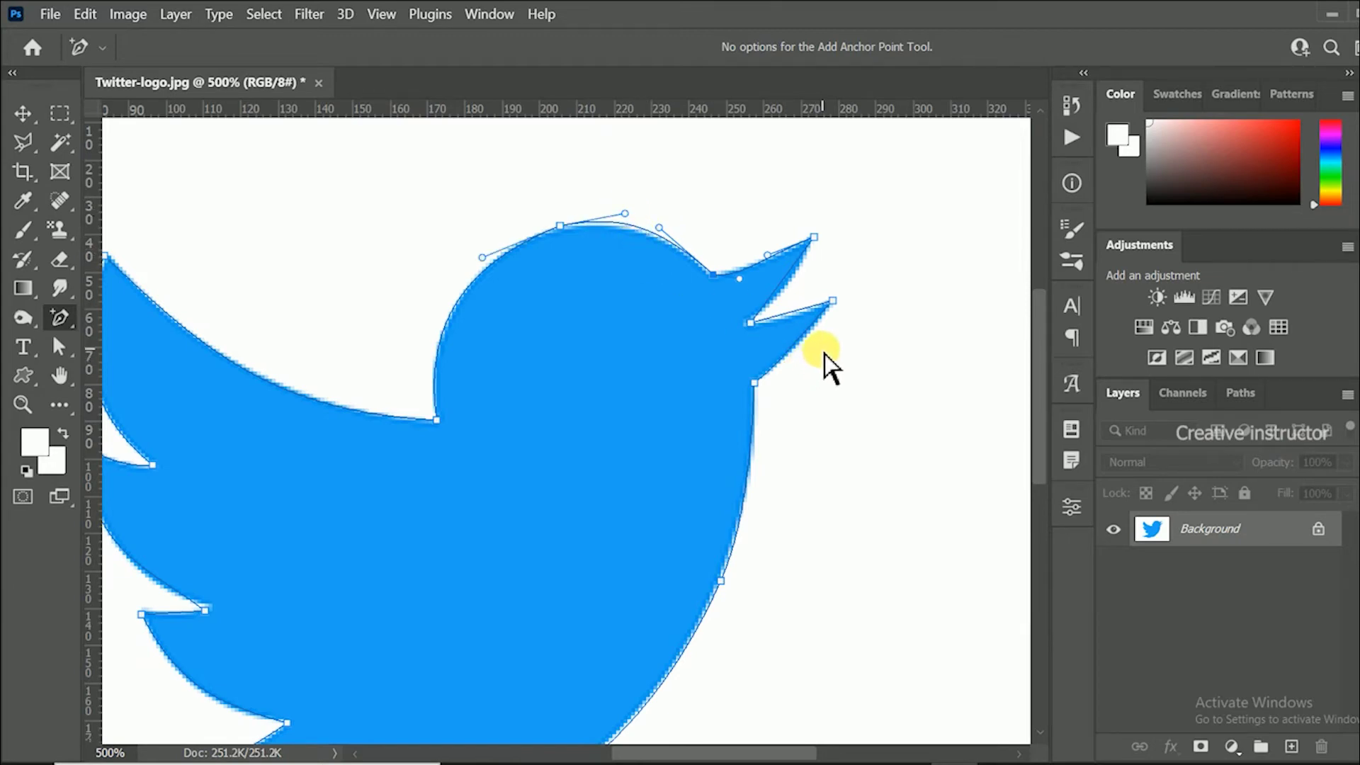
scroll(824, 352, down, 2)
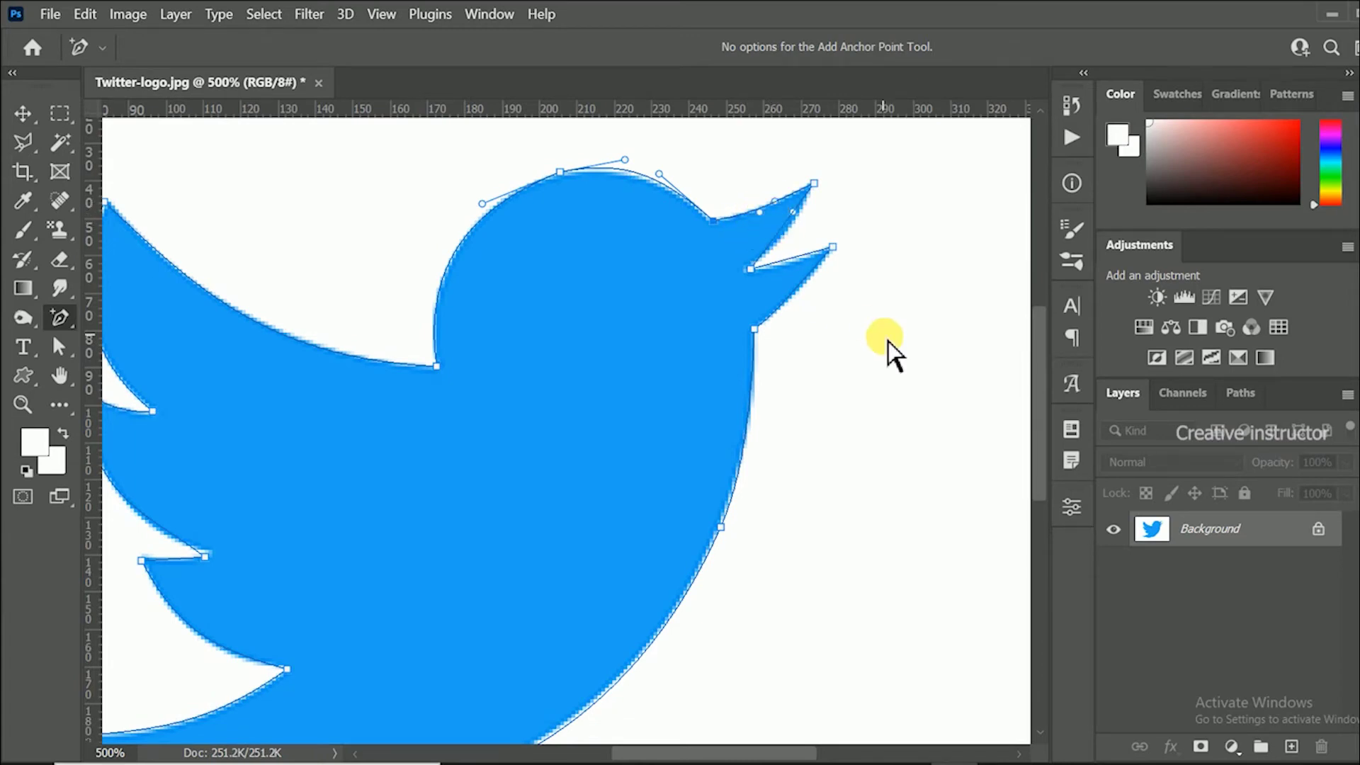
scroll(871, 334, down, 1)
click(755, 307)
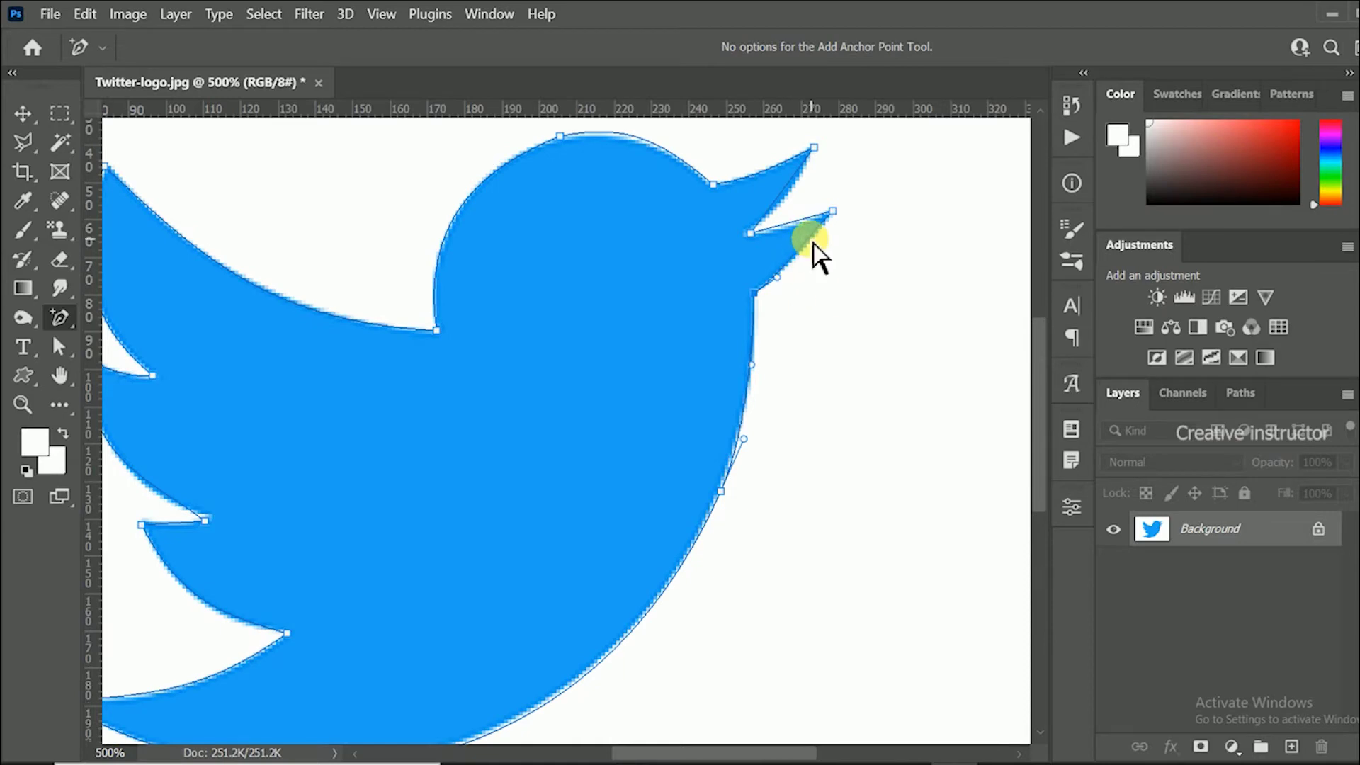
scroll(802, 414, down, 1)
scroll(799, 405, down, 2)
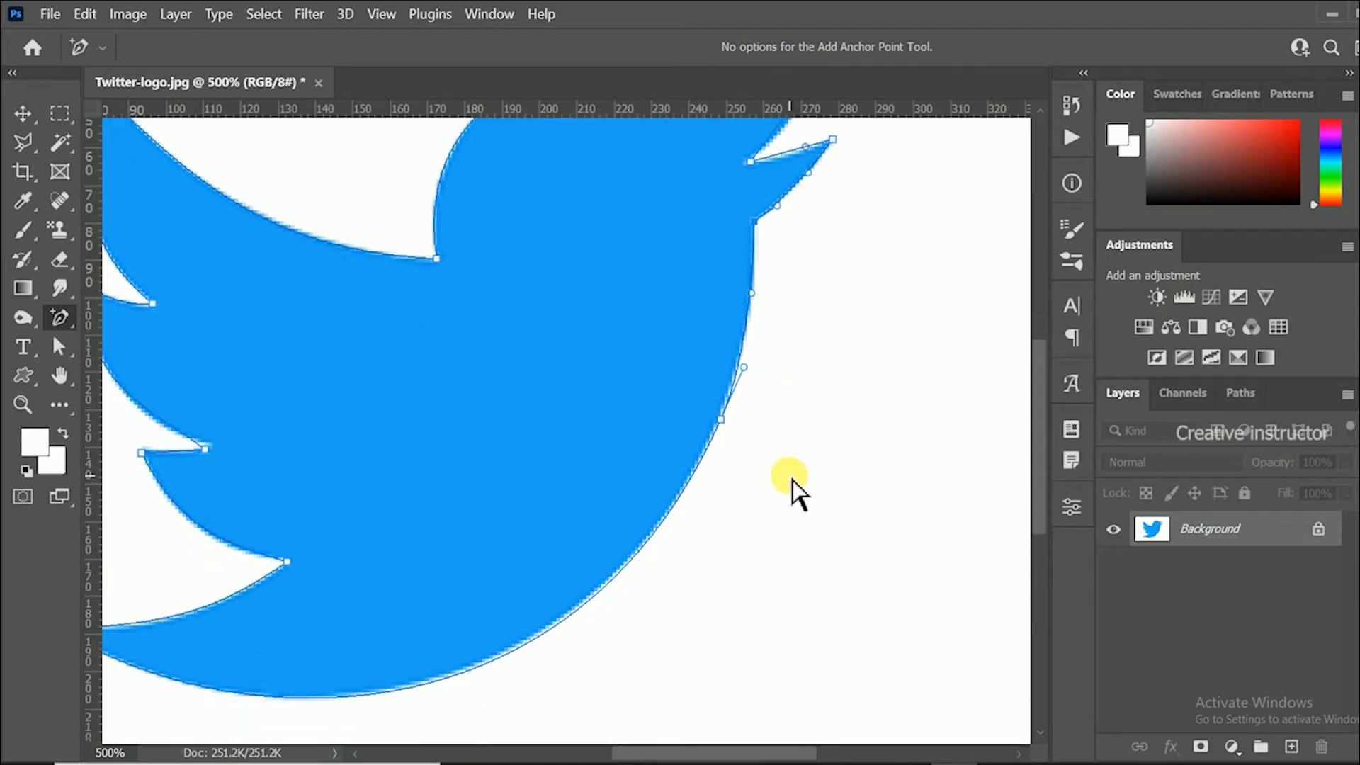
mouse_move(750, 577)
mouse_down()
mouse_move(777, 636)
mouse_move(765, 607)
mouse_up()
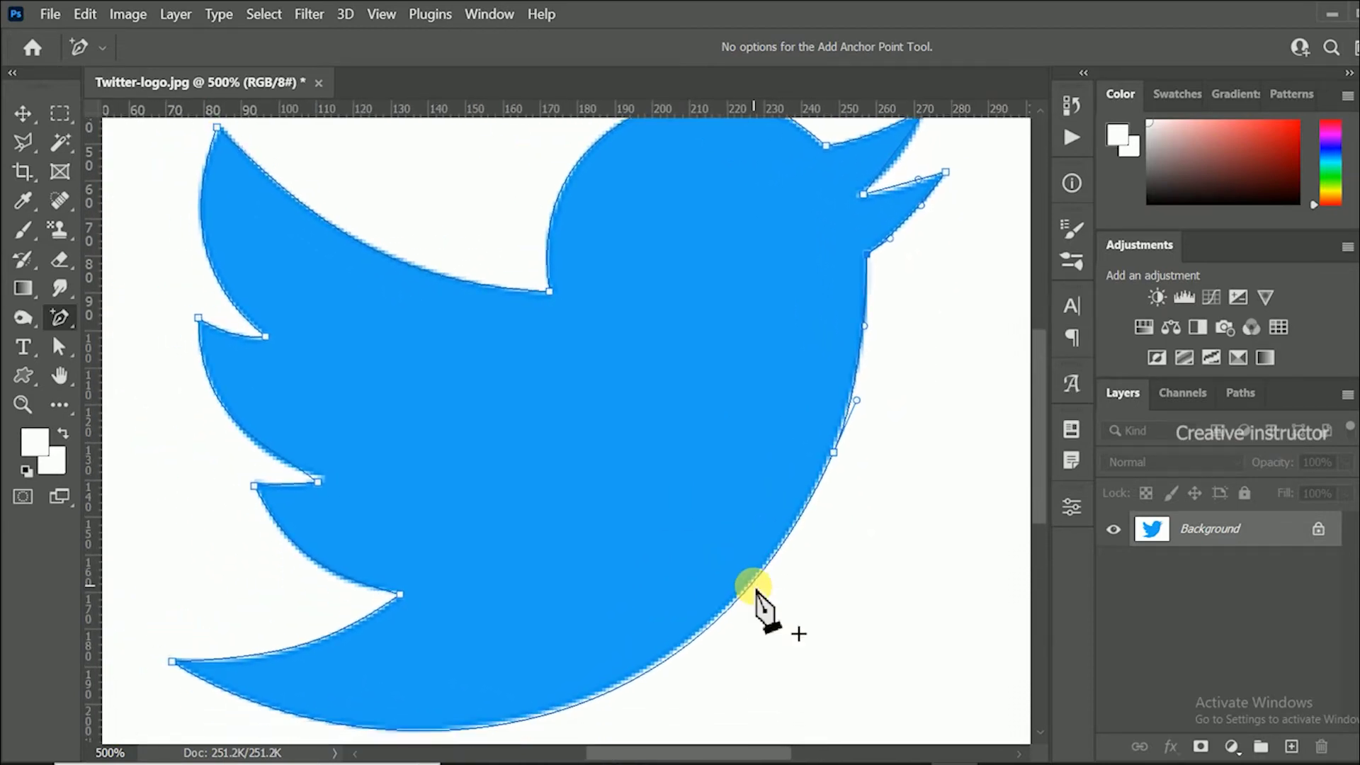
key(ctrl+minus)
key(ctrl+minus)
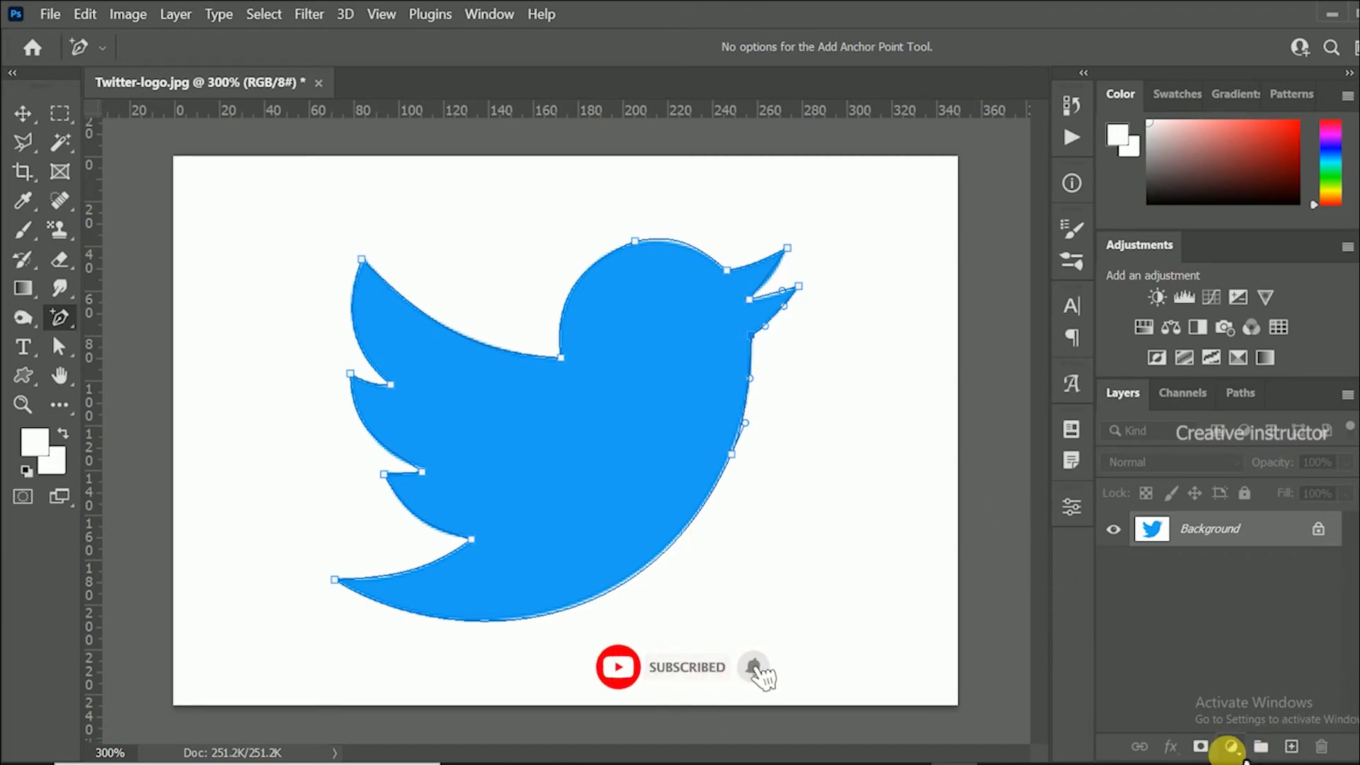
Step: Fill the traced bird with a Solid Color layer in Twitter blue (17a1e8)
click(1230, 748)
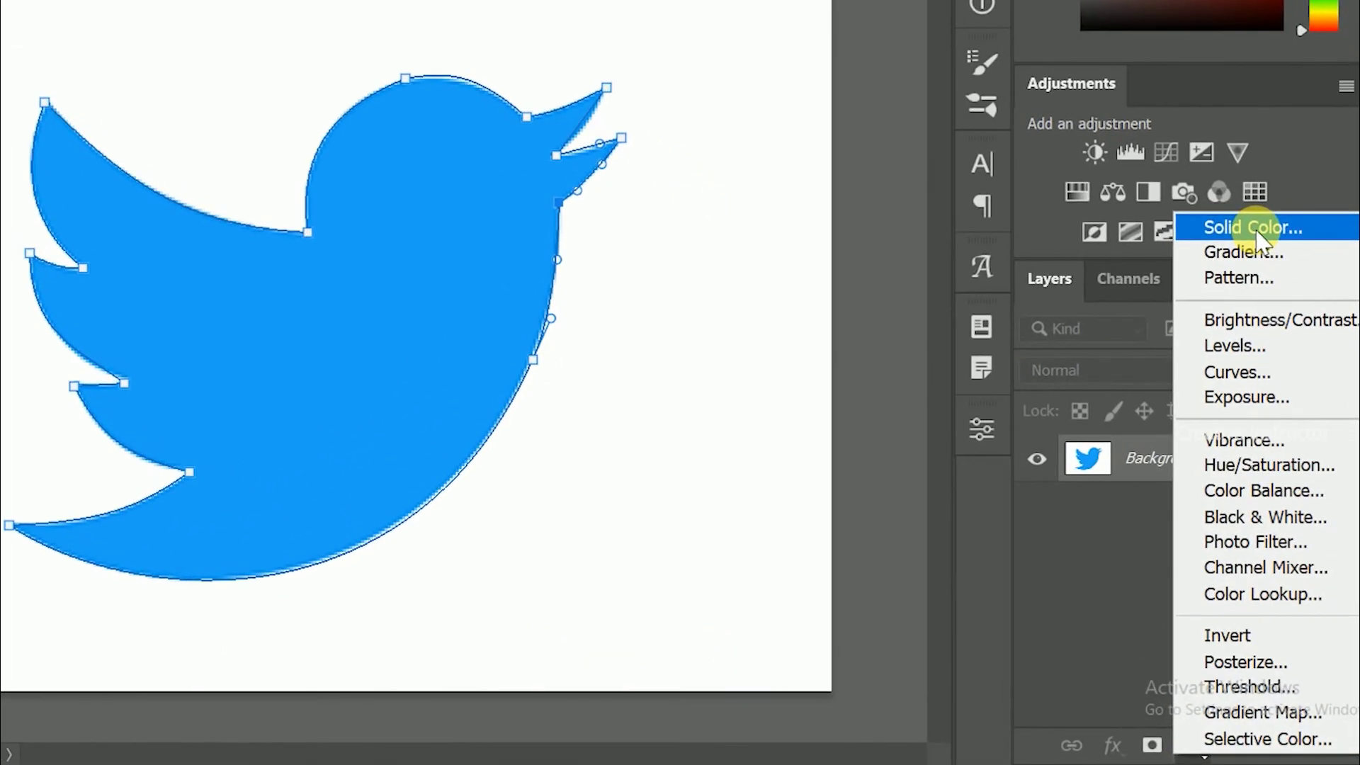
click(1254, 228)
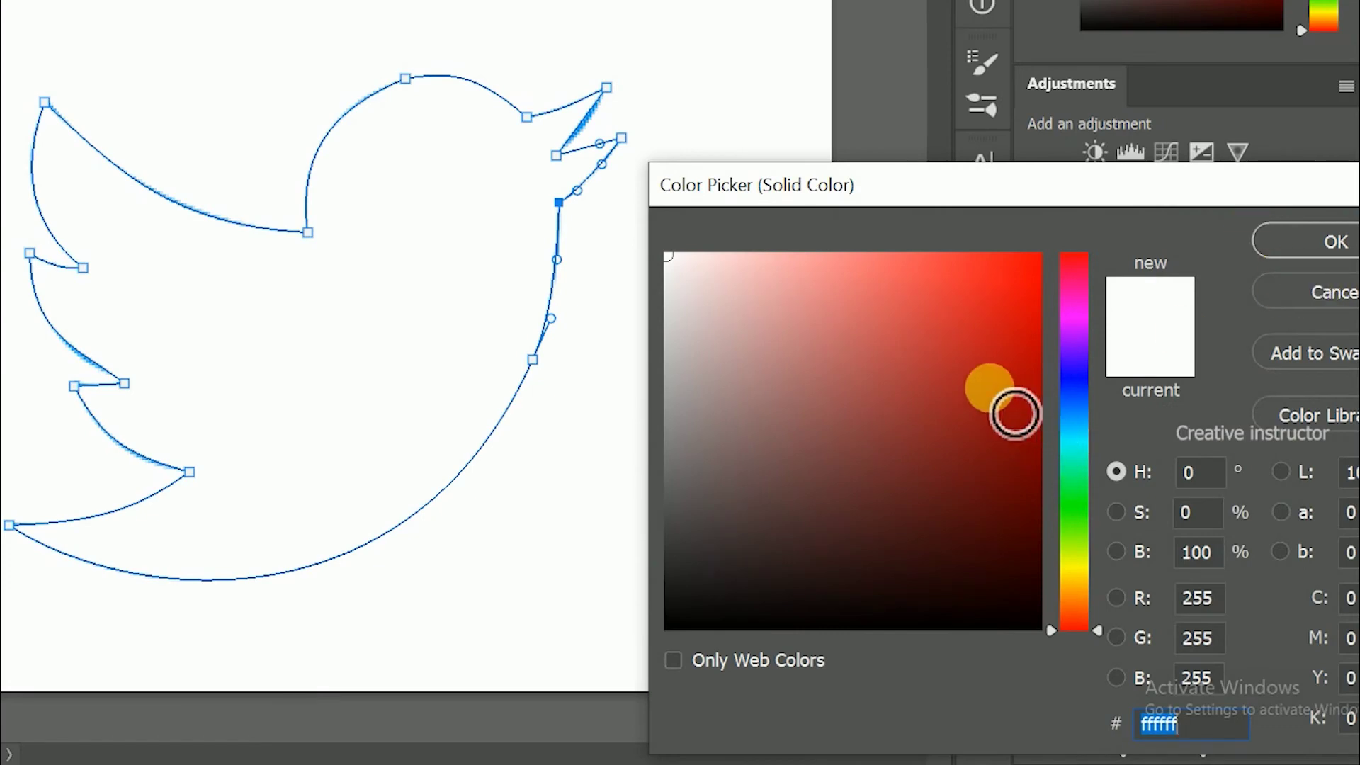
mouse_move(996, 404)
mouse_down()
mouse_move(1023, 322)
mouse_move(1004, 287)
mouse_up()
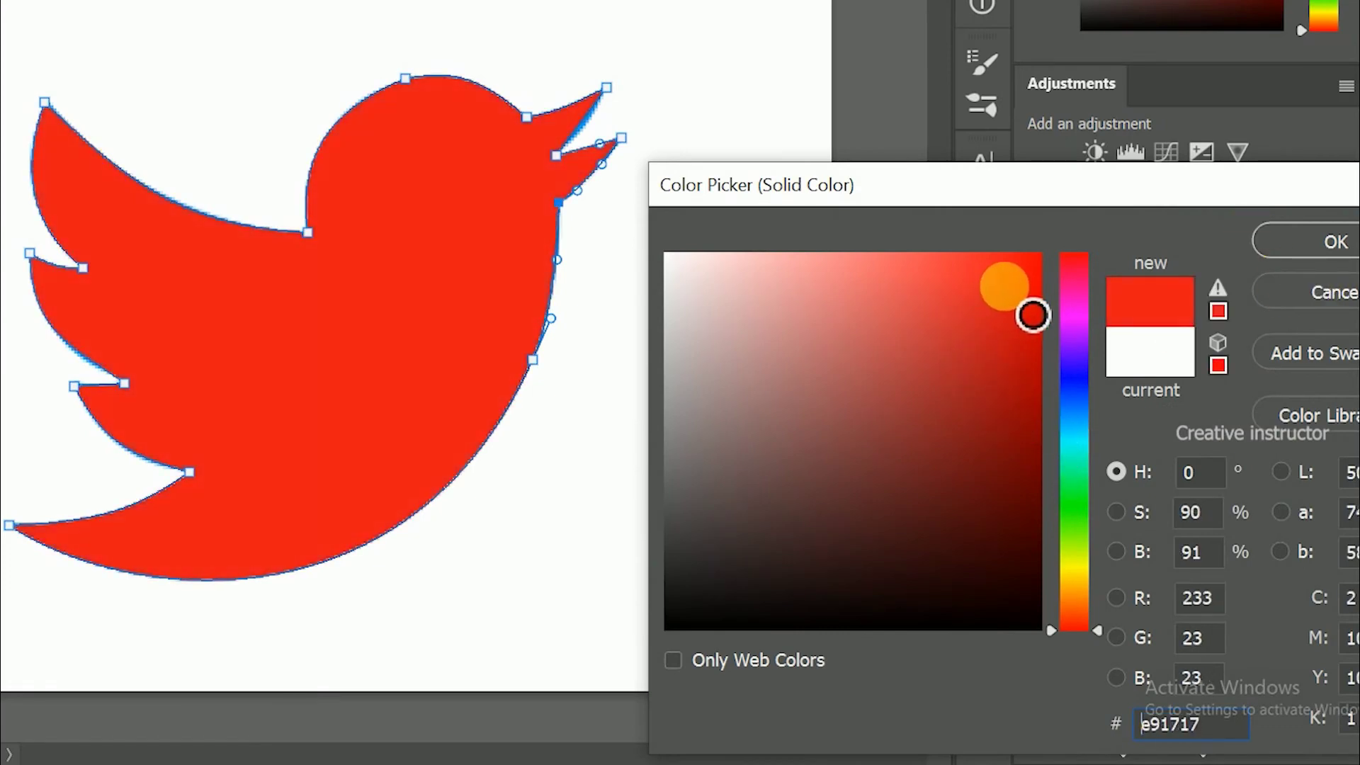
drag(1075, 419, 1079, 418)
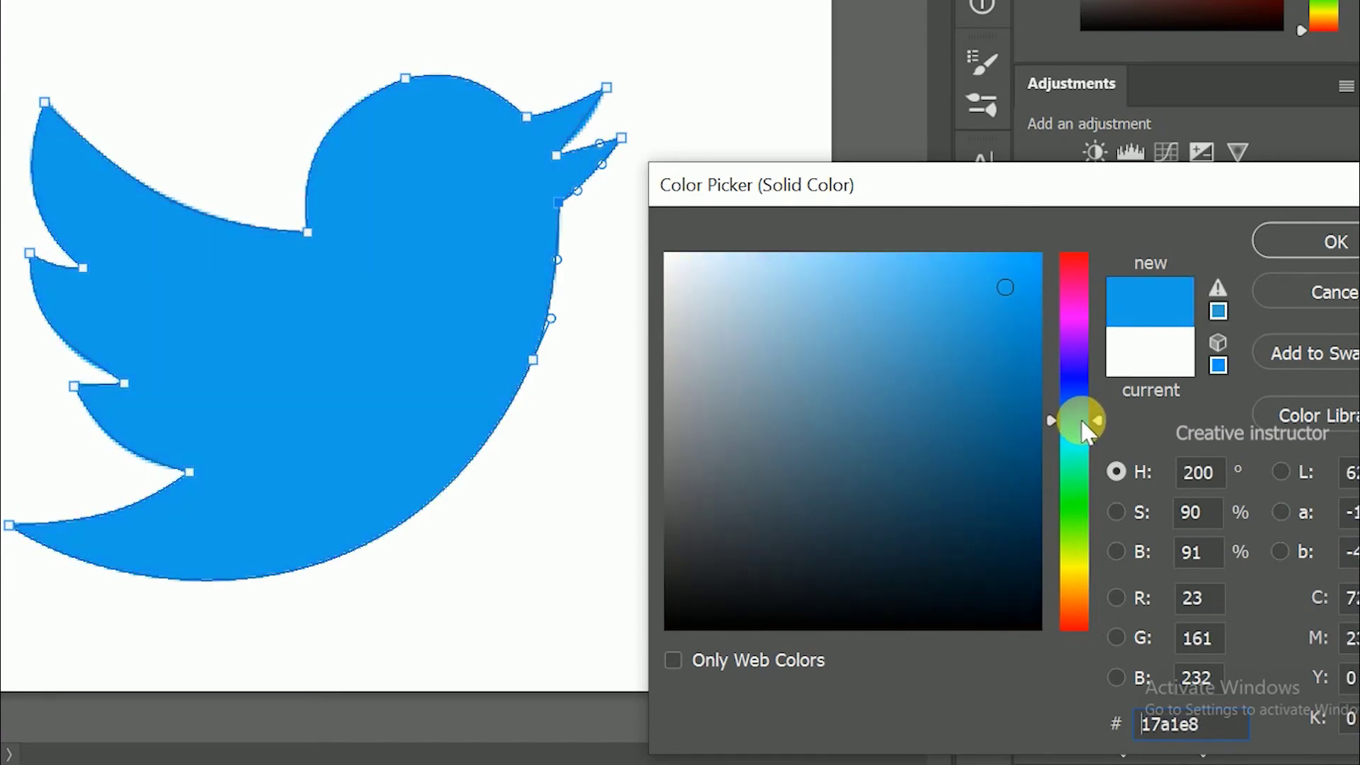
click(1328, 240)
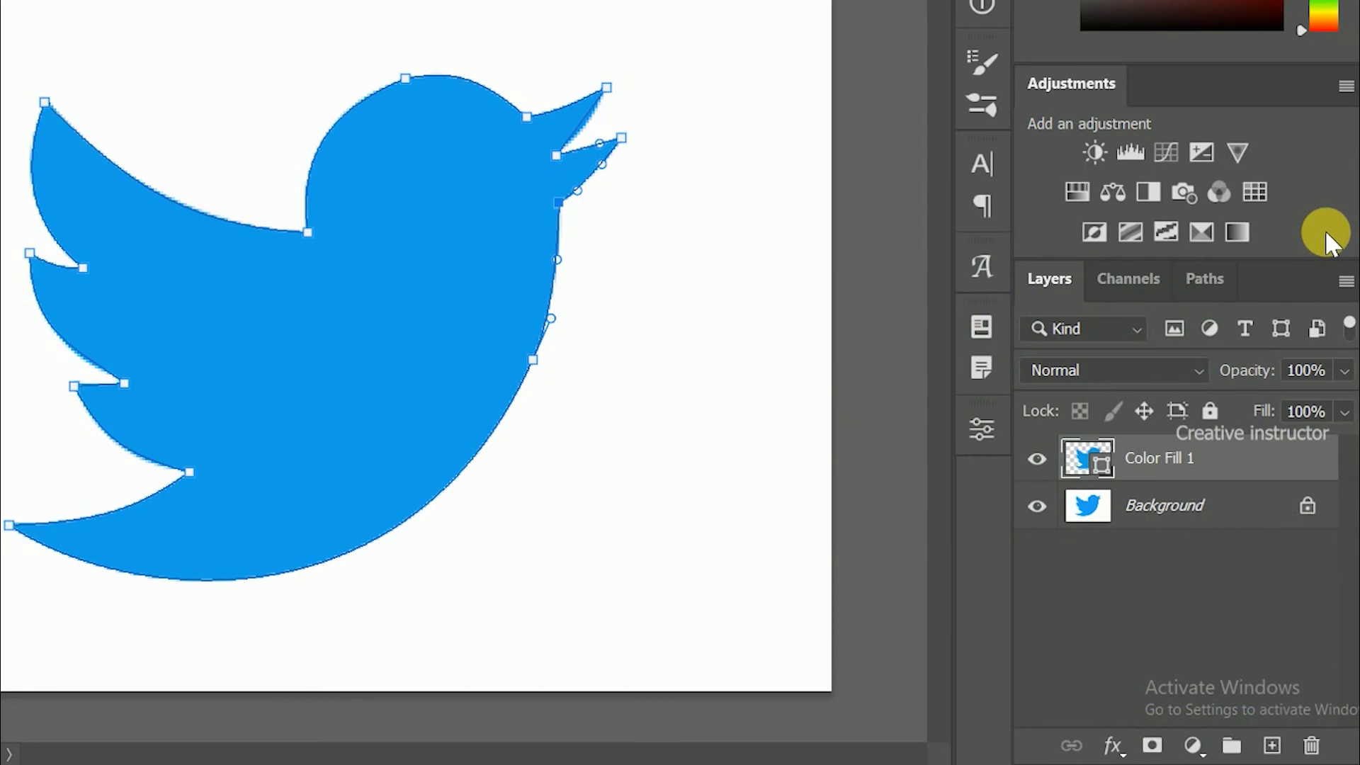
Step: Add Layer 1 above Background and fill it with white
click(1152, 508)
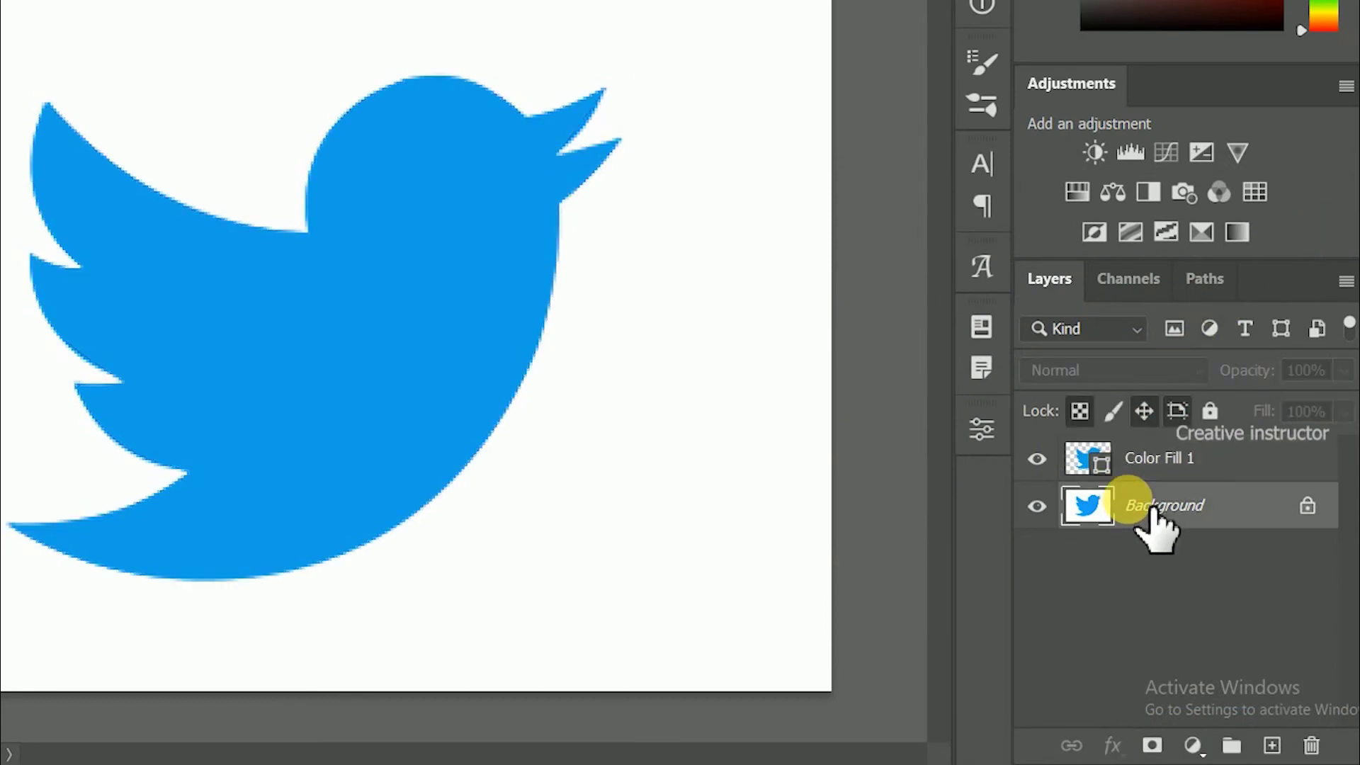
click(1272, 745)
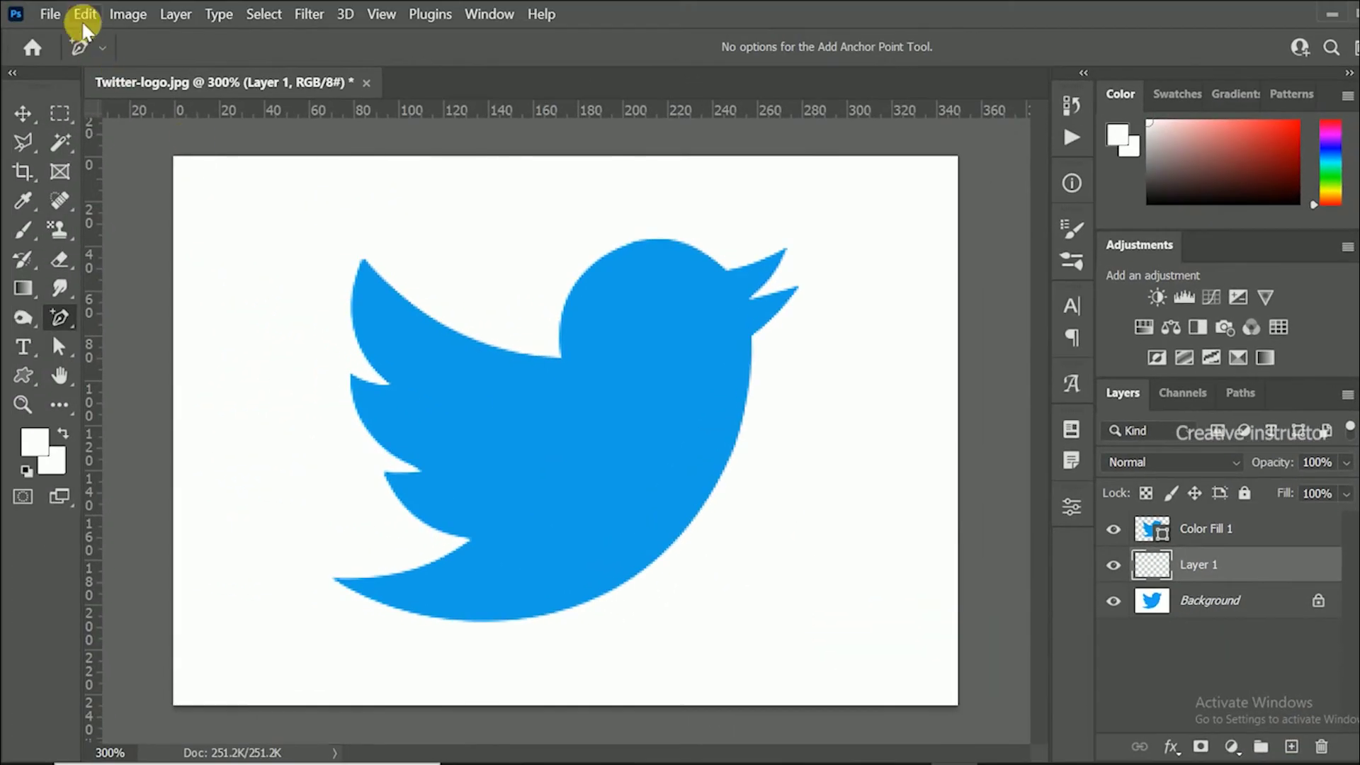
click(85, 14)
click(139, 327)
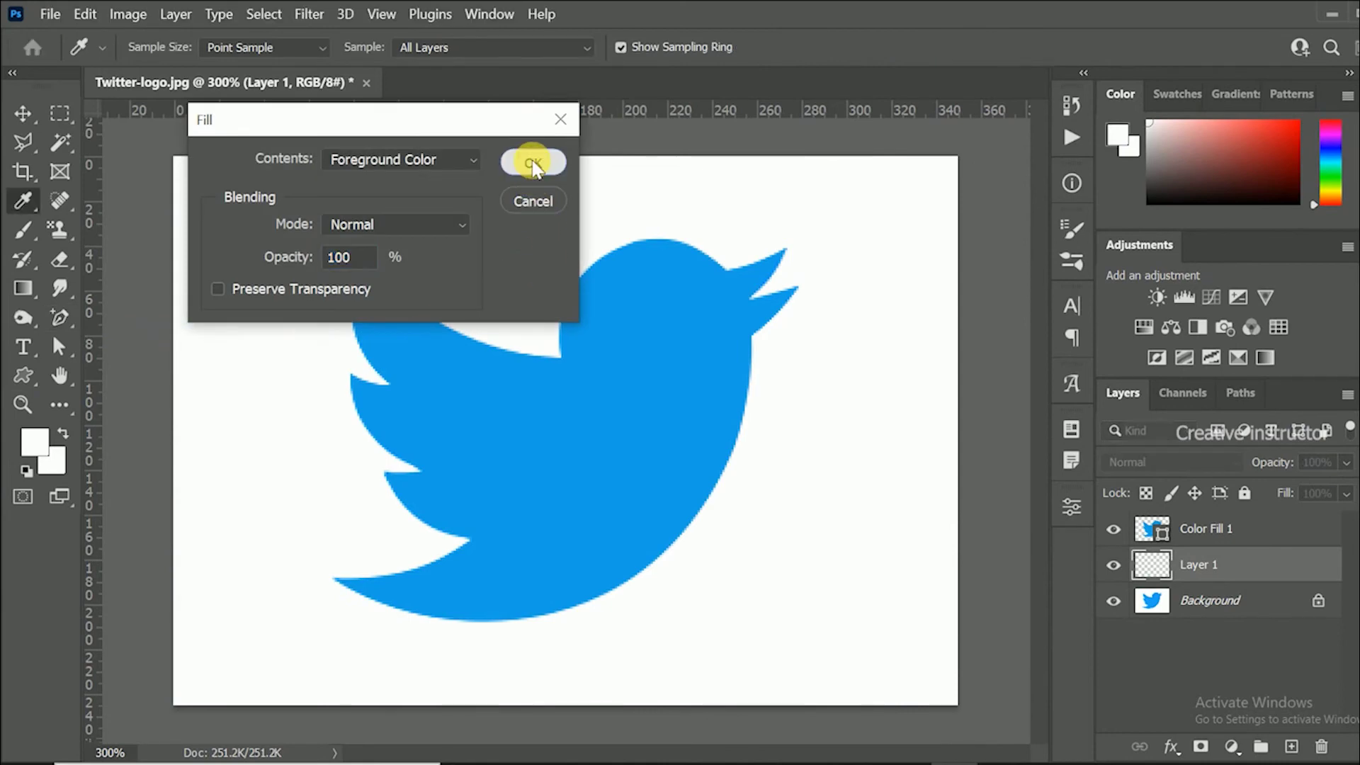
click(533, 162)
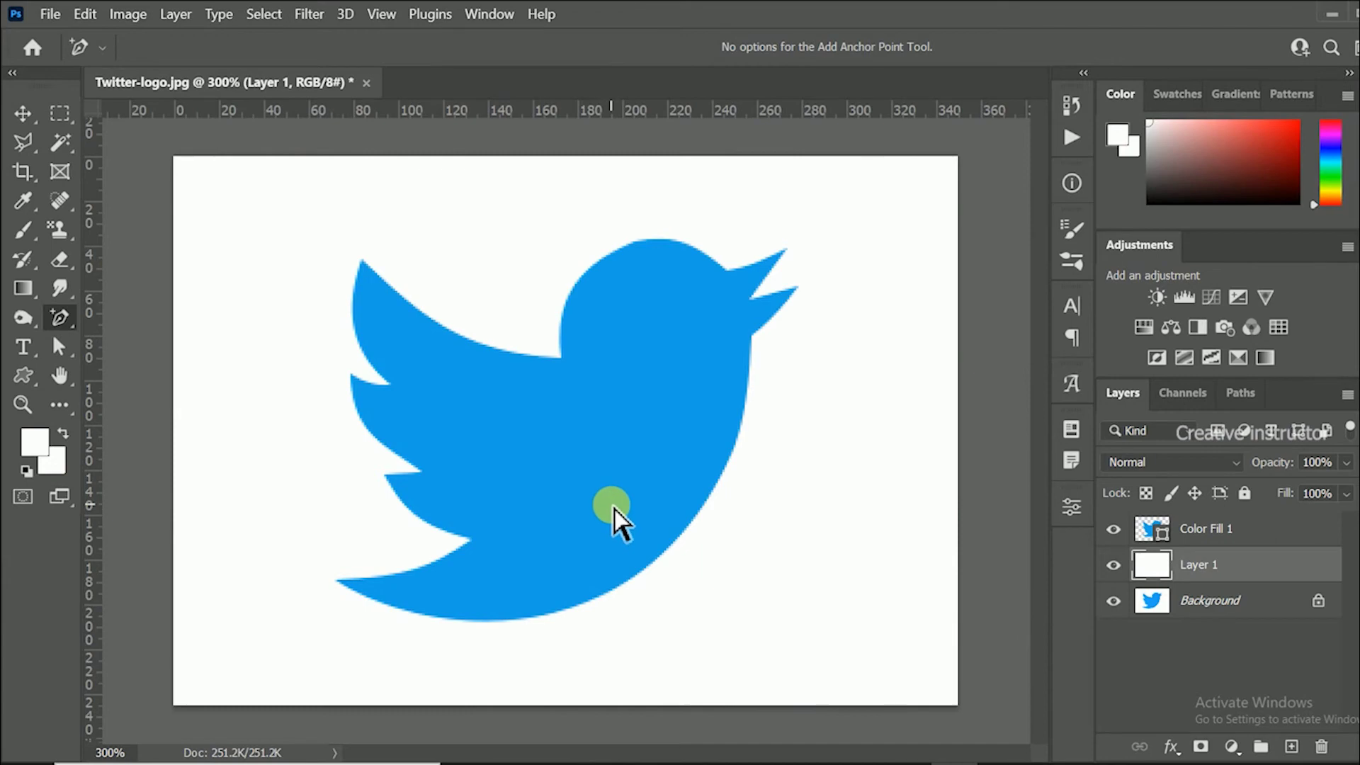
key(ctrl+plus)
key(ctrl+plus)
key(ctrl+plus)
key(ctrl+plus)
drag(419, 461, 522, 623)
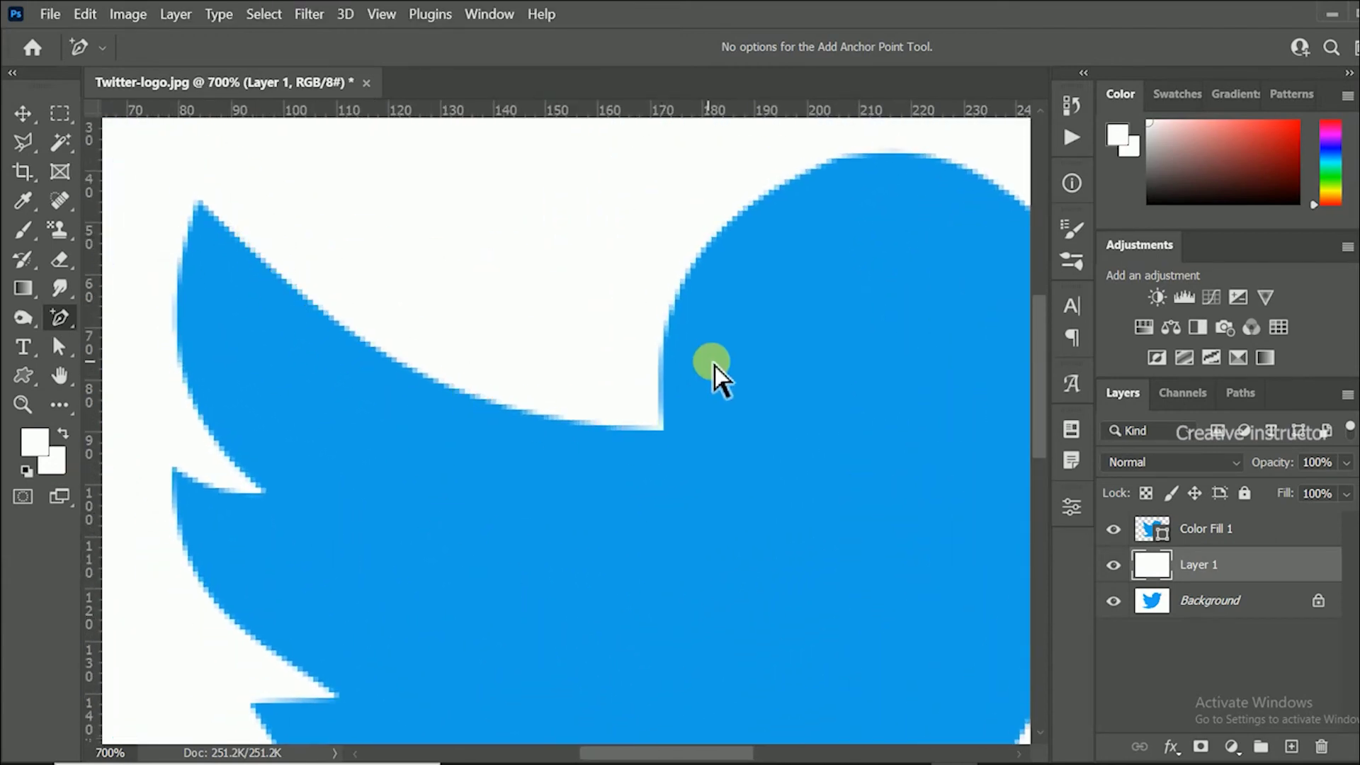
key(ctrl+minus)
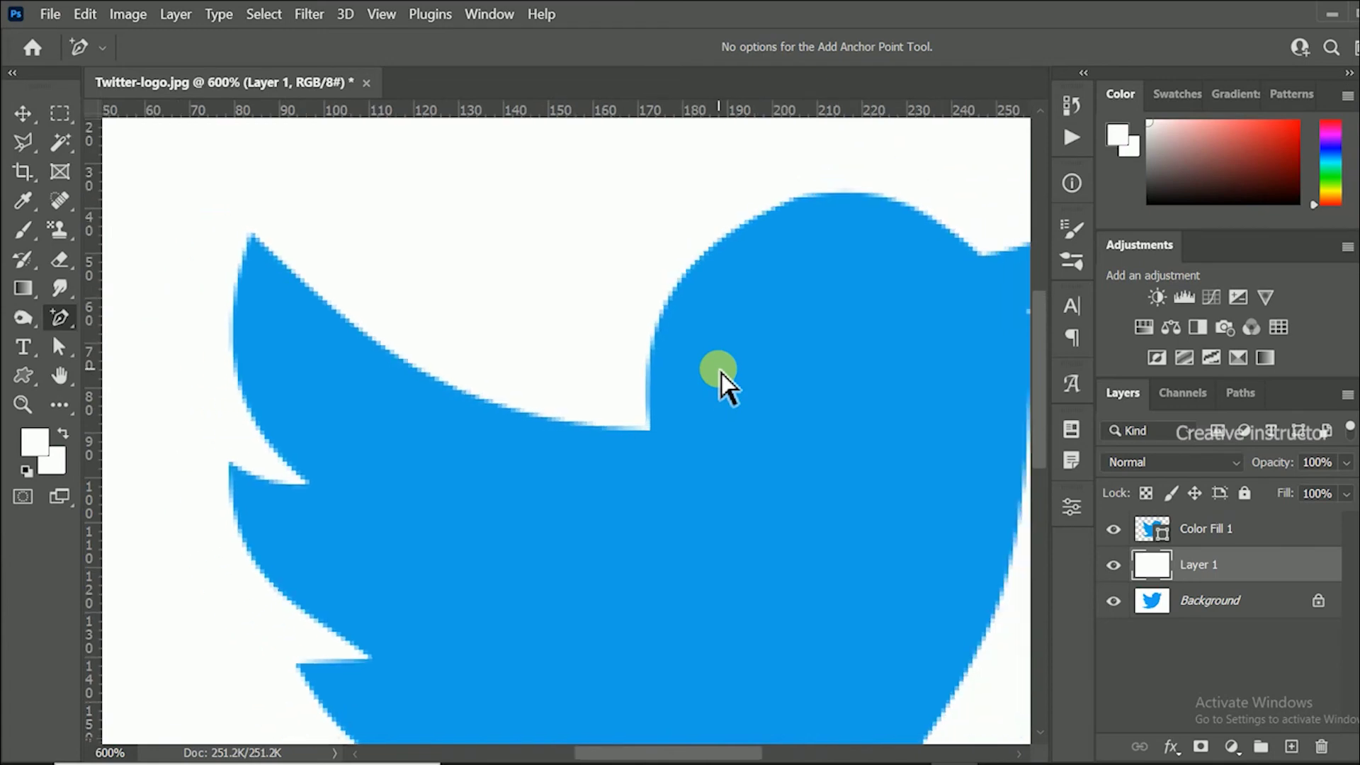
key(ctrl+minus)
key(ctrl+minus)
drag(617, 546, 595, 434)
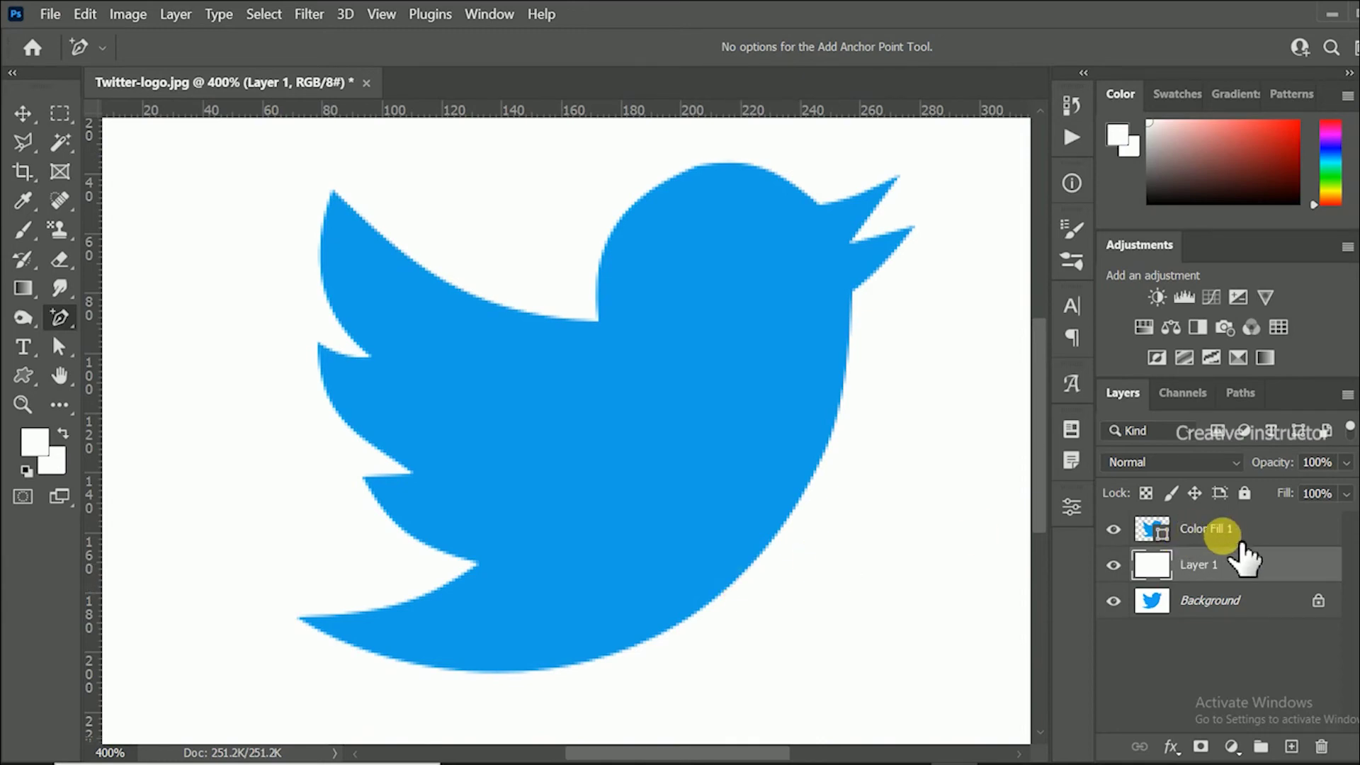
click(1290, 529)
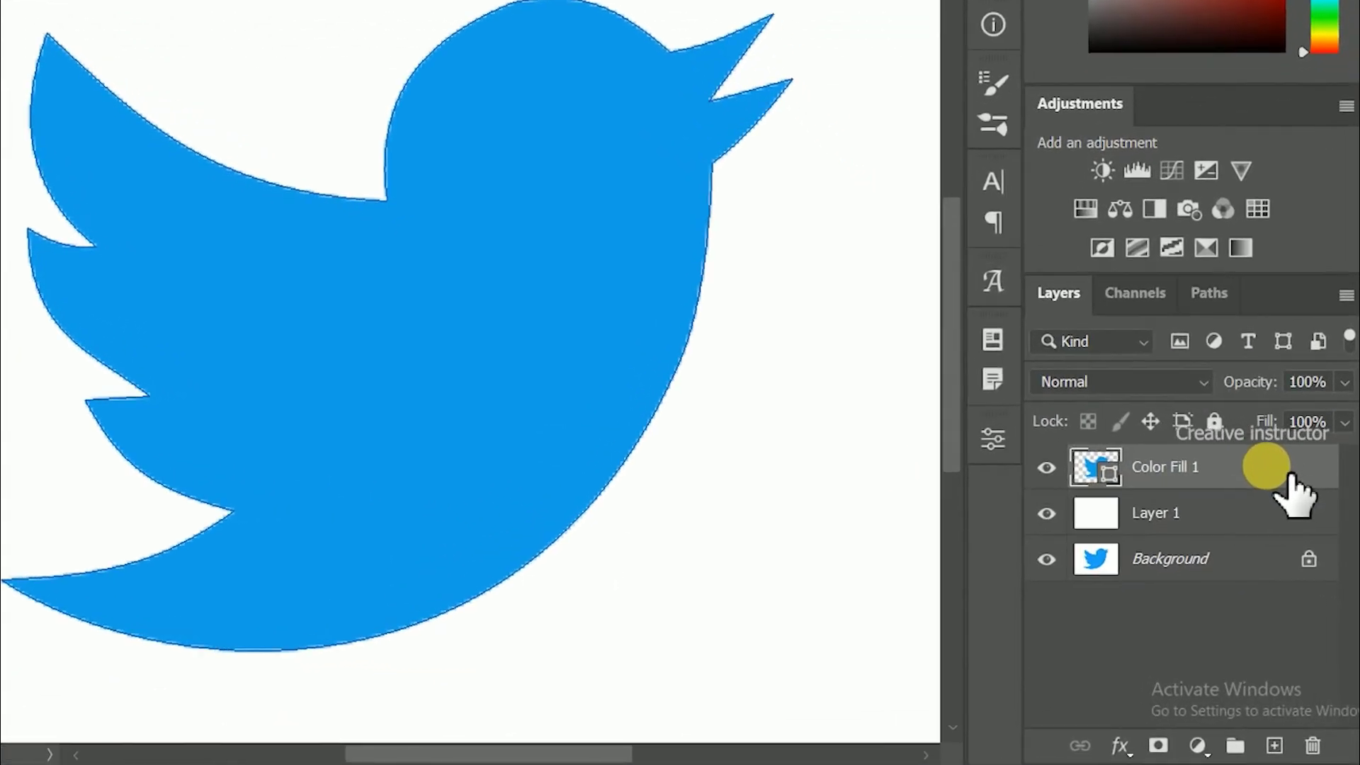
Step: Export Color Fill 1 as twitter-logo.svg and open the file in the browser
right_click(1266, 464)
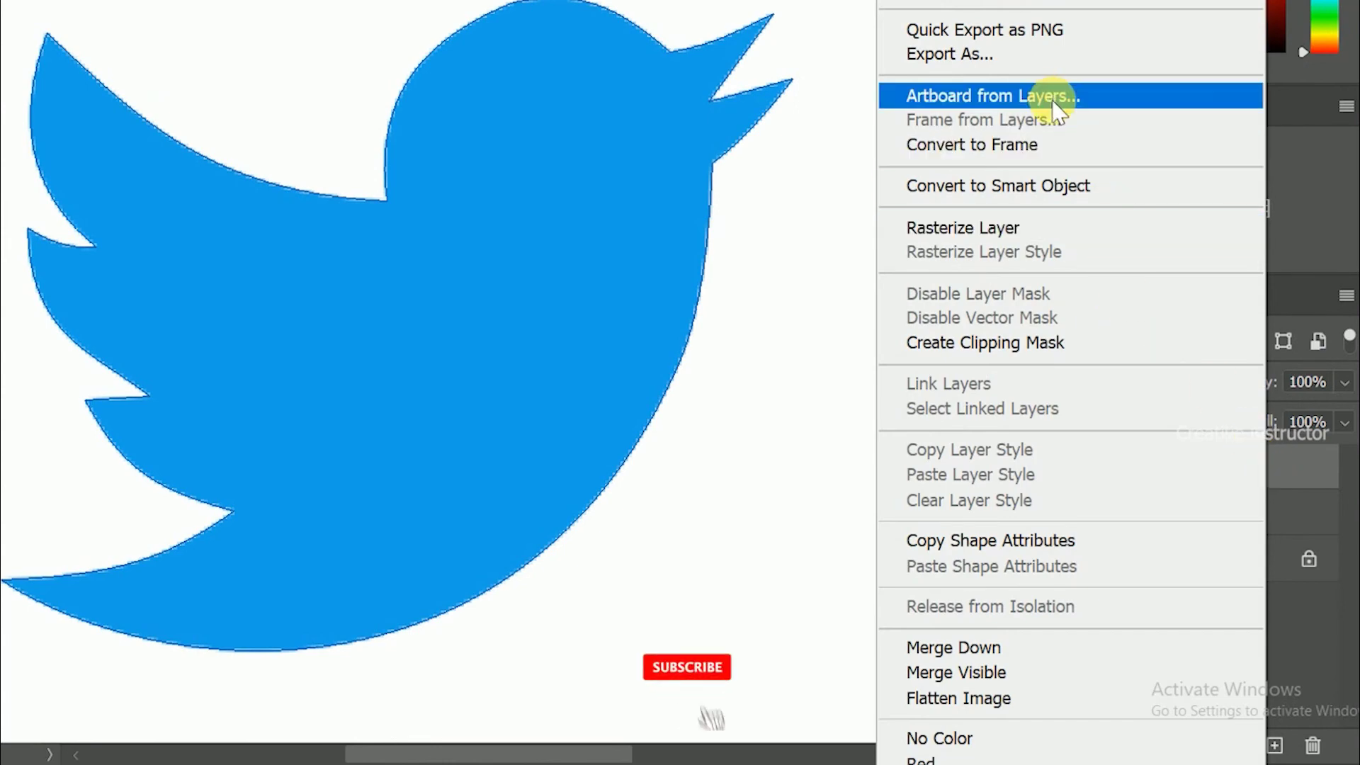
click(1051, 54)
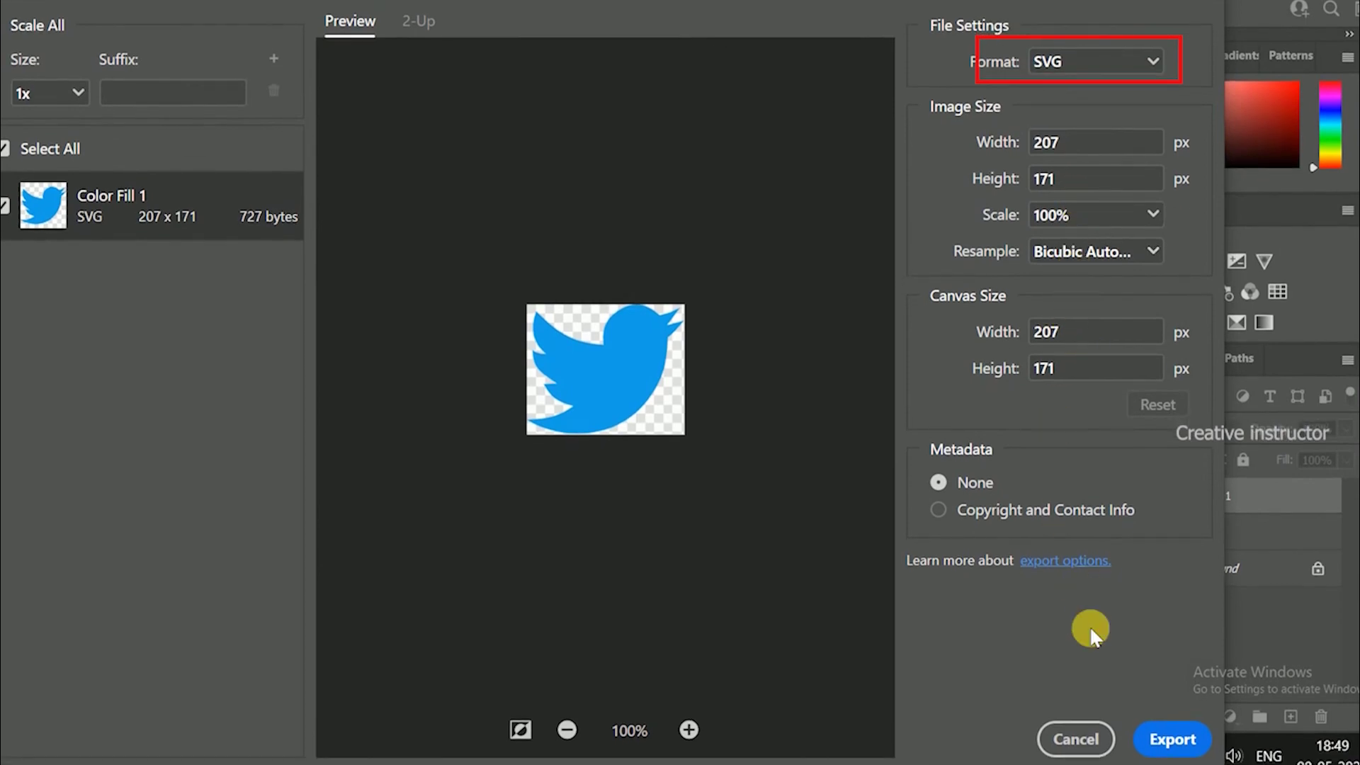
click(1170, 733)
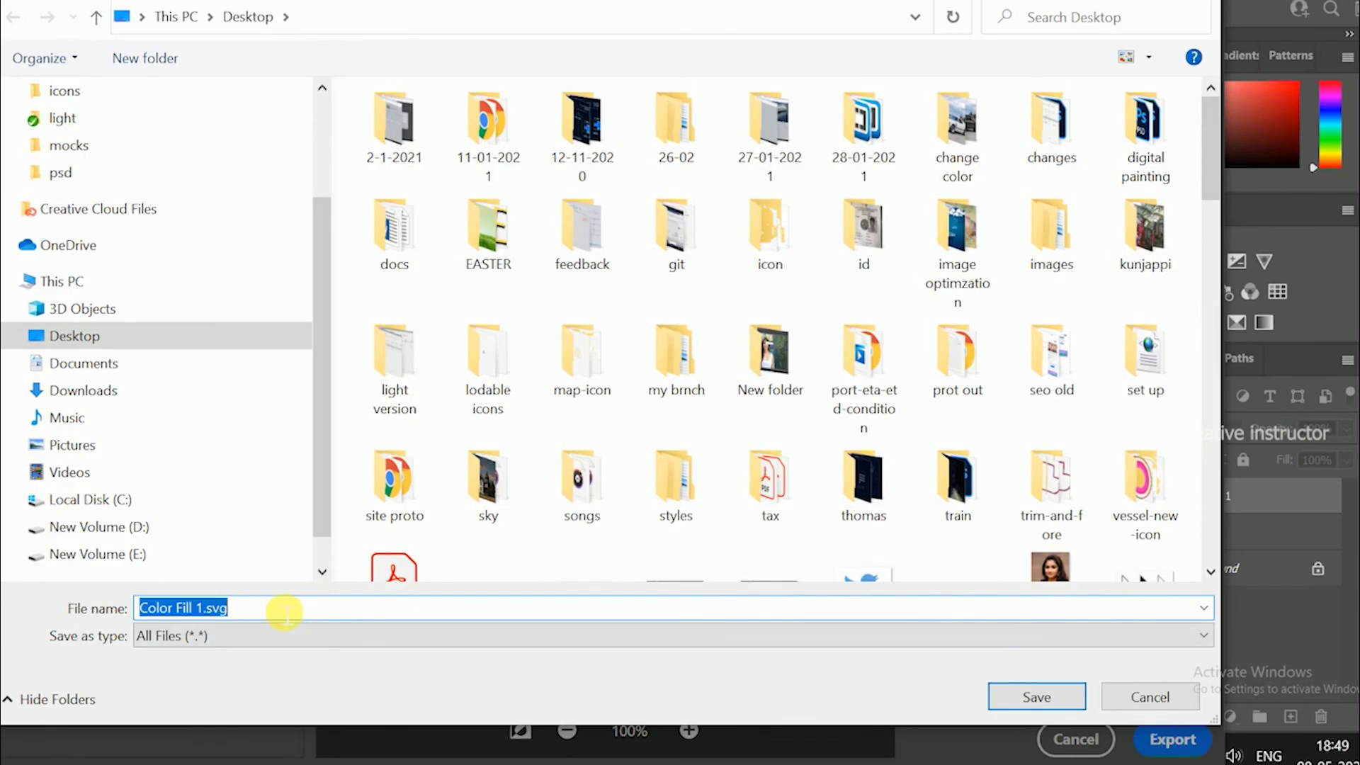
text(twitter-logo)
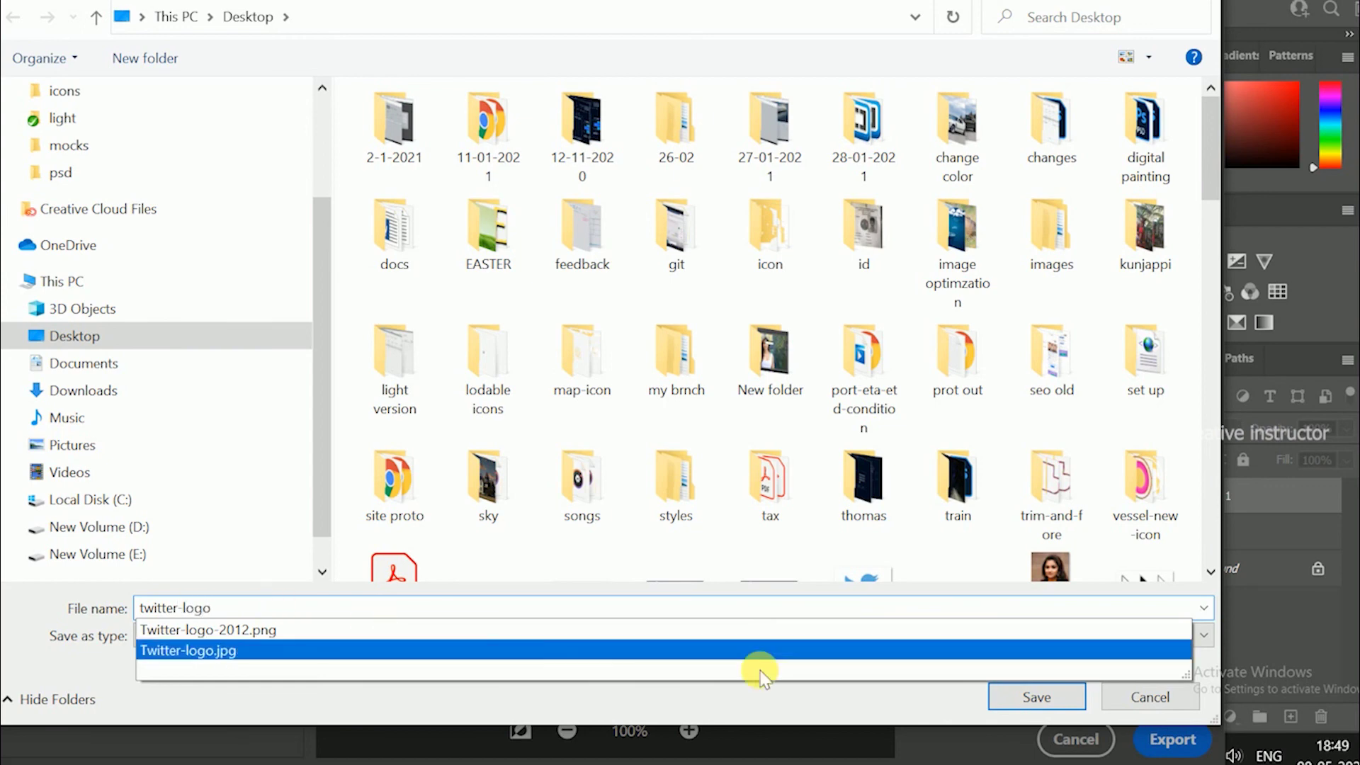
click(952, 717)
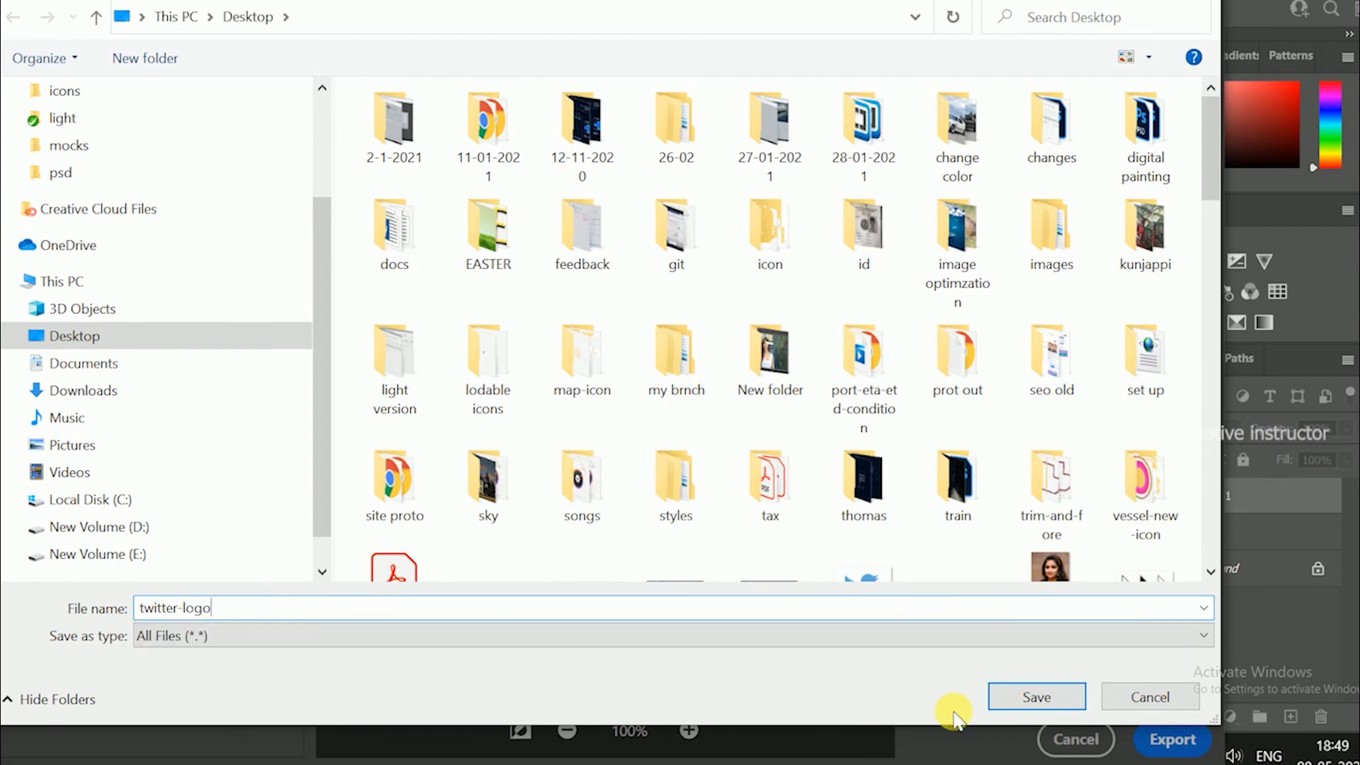
click(1031, 699)
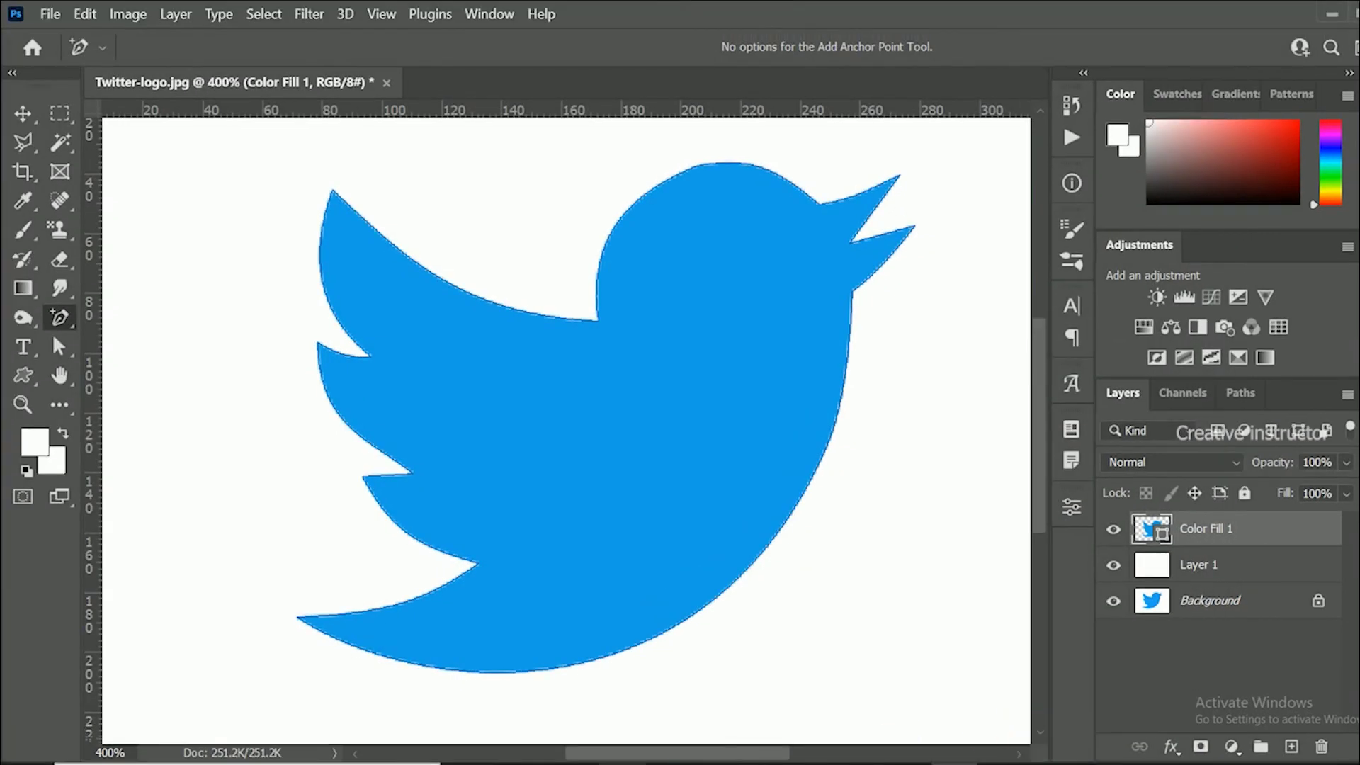
click(901, 747)
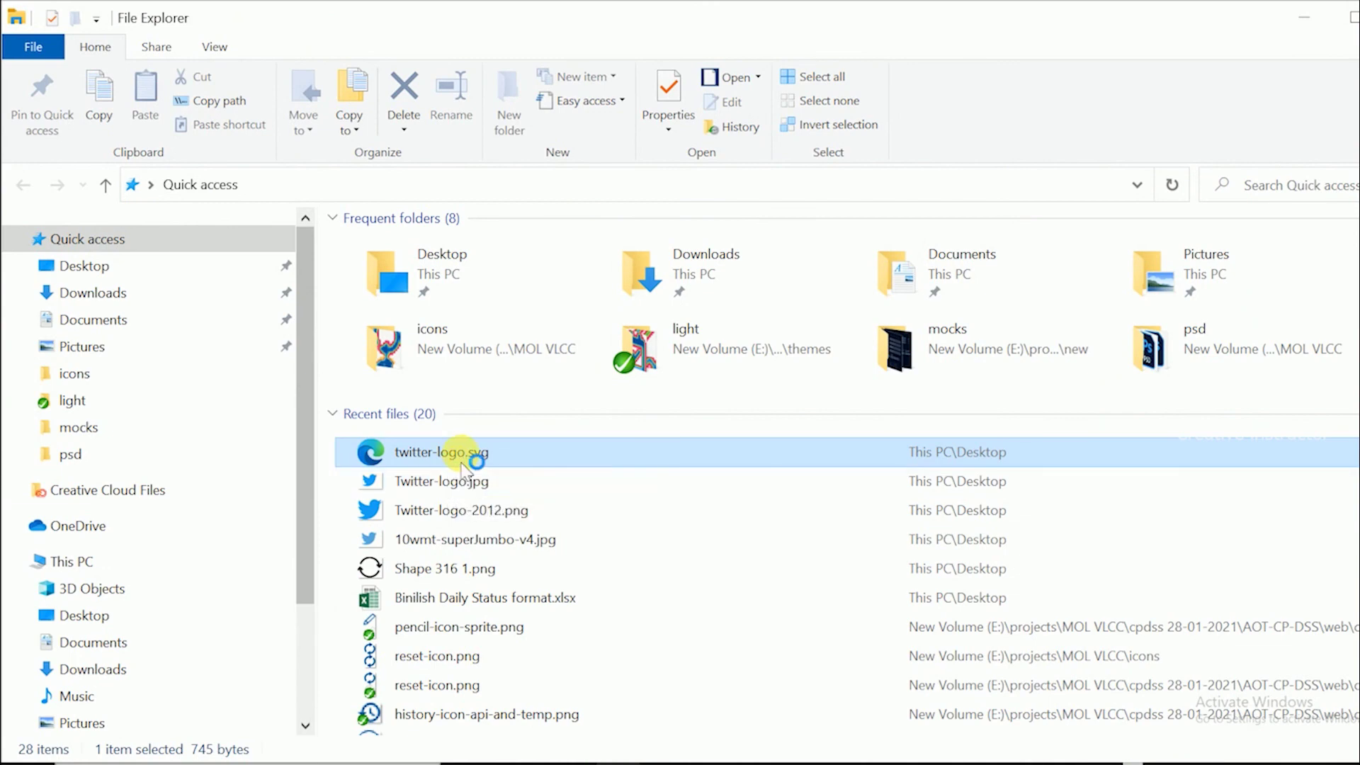
double_click(467, 457)
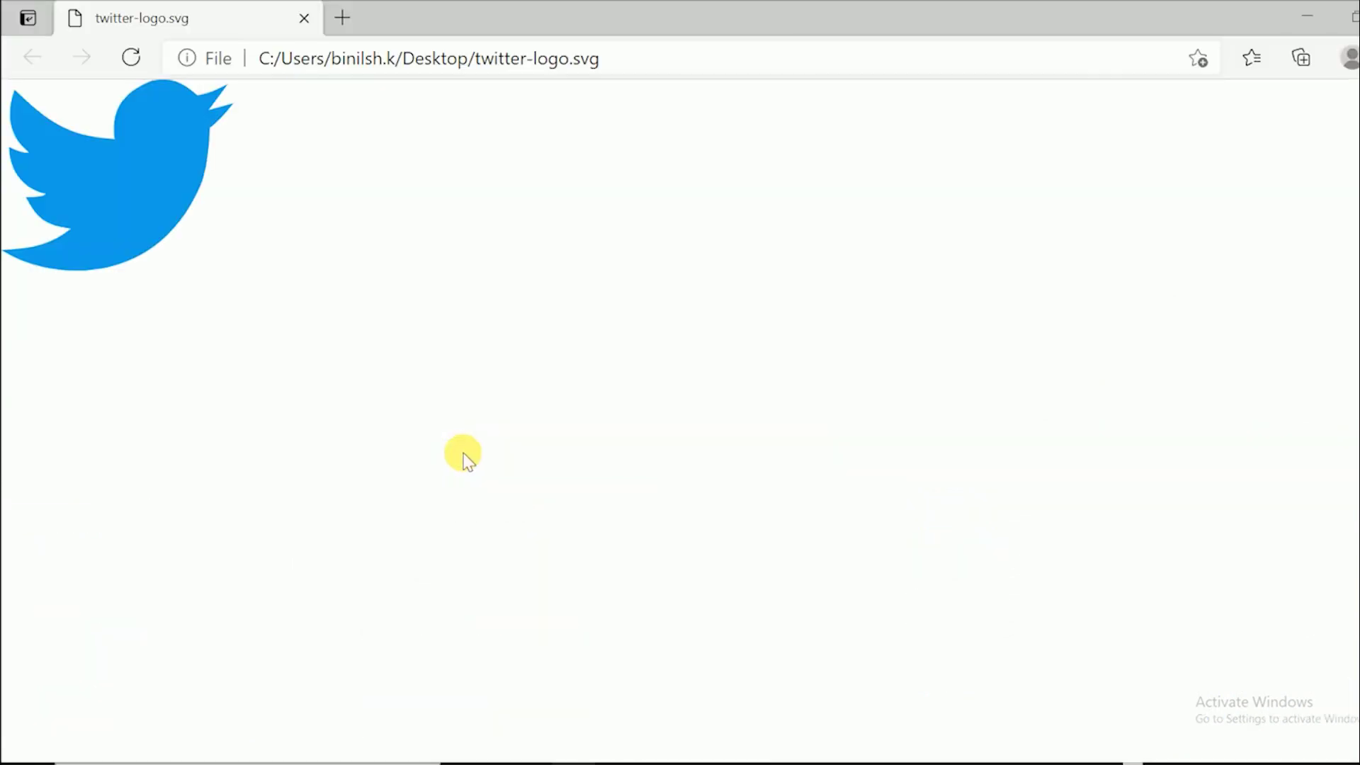
Step: Zoom twitter-logo.svg in Edge to confirm the bird's edges stay sharp when enlarged
key(ctrl+plus)
key(ctrl+plus)
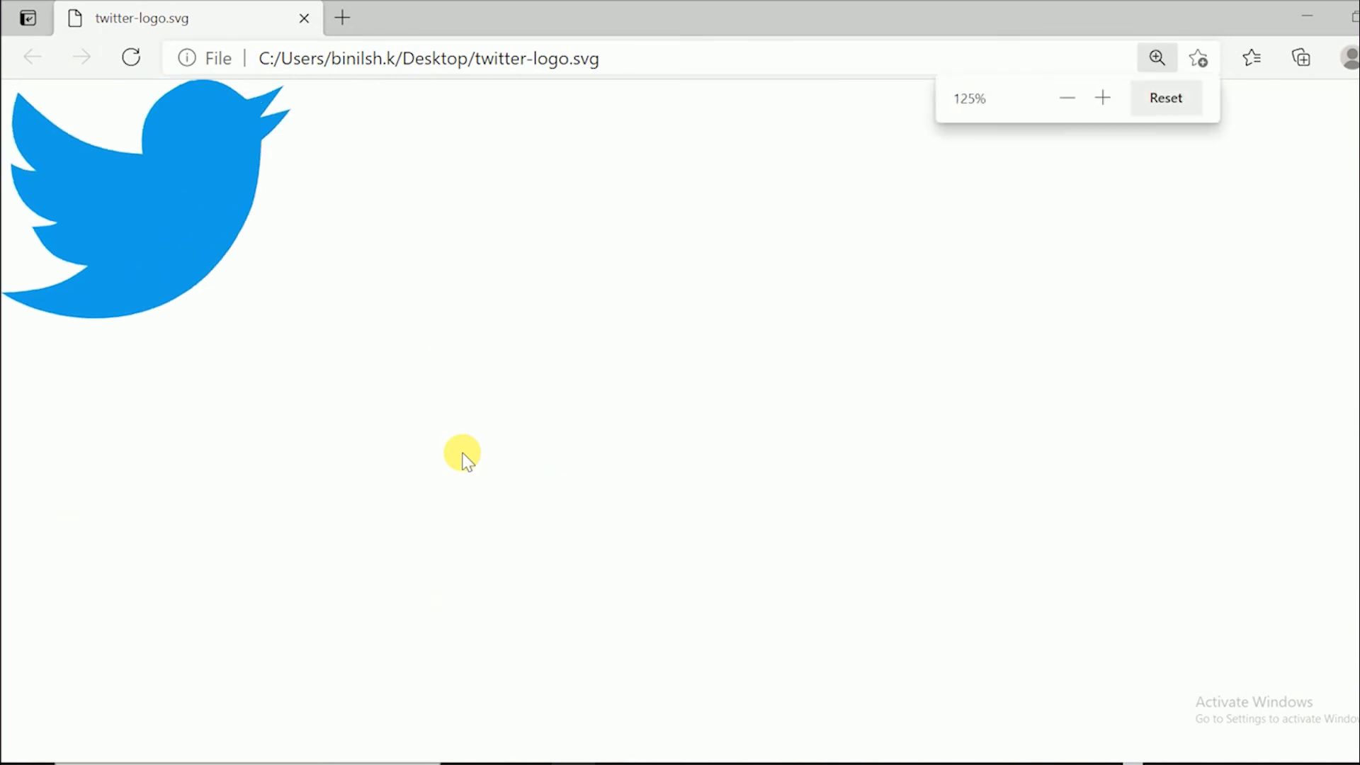
key(ctrl+plus)
key(ctrl+plus)
key(ctrl+plus)
key(ctrl+plus)
key(ctrl+plus)
key(ctrl+plus)
key(ctrl+plus)
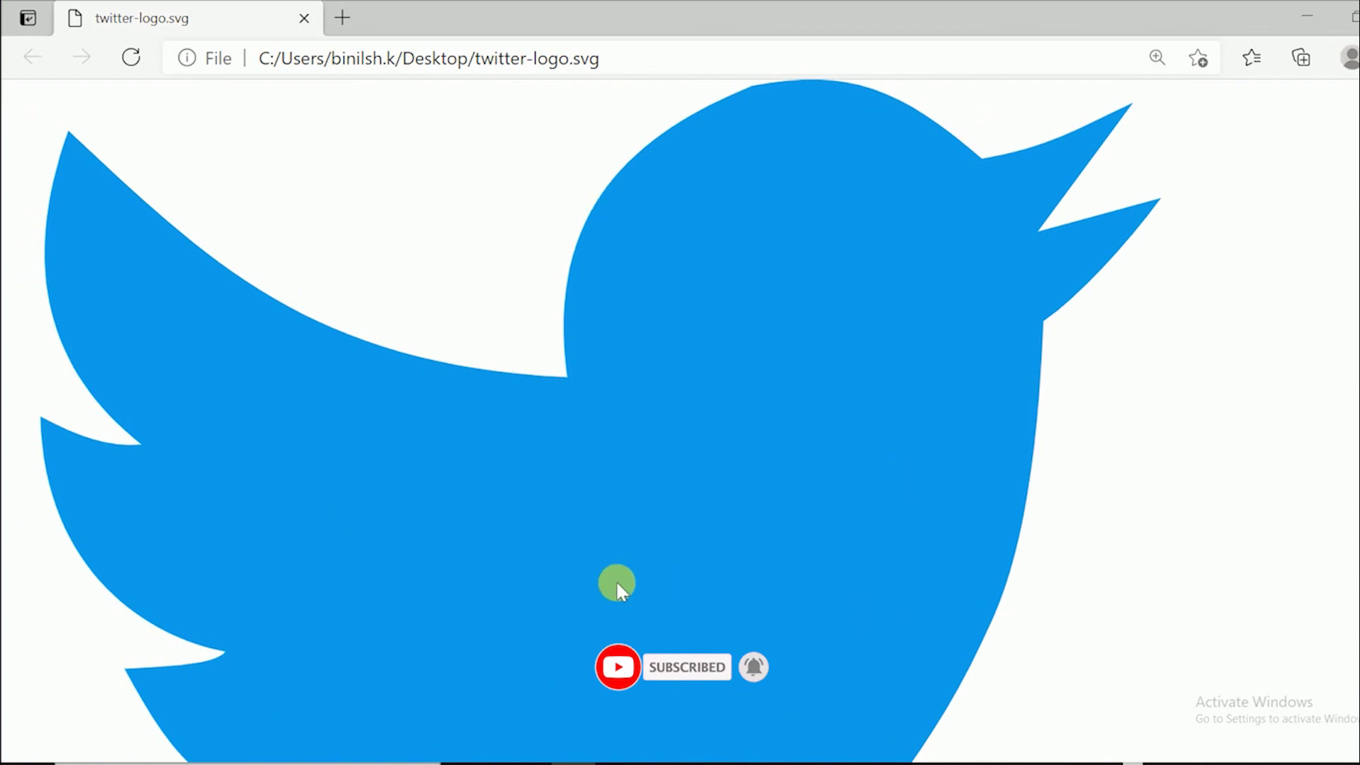
scroll(636, 417, down, 3)
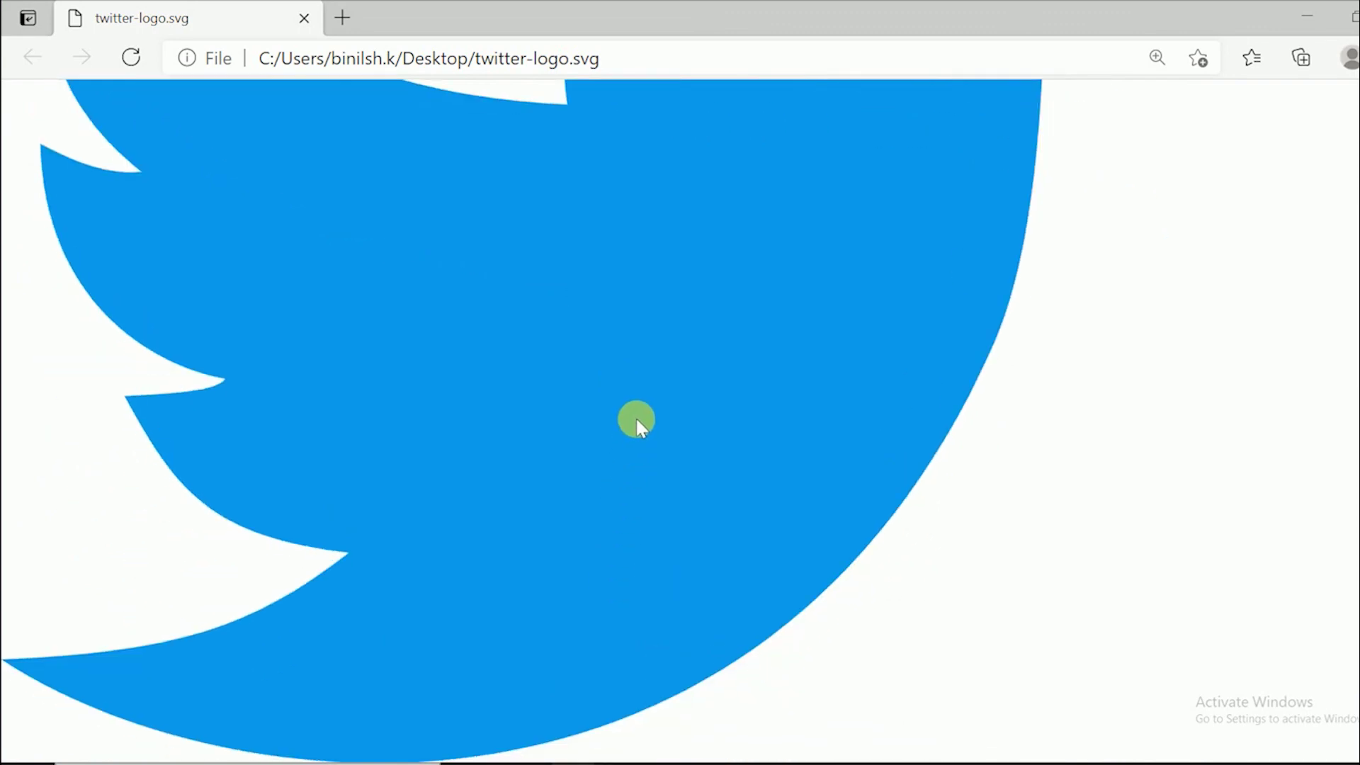
scroll(636, 416, up, 3)
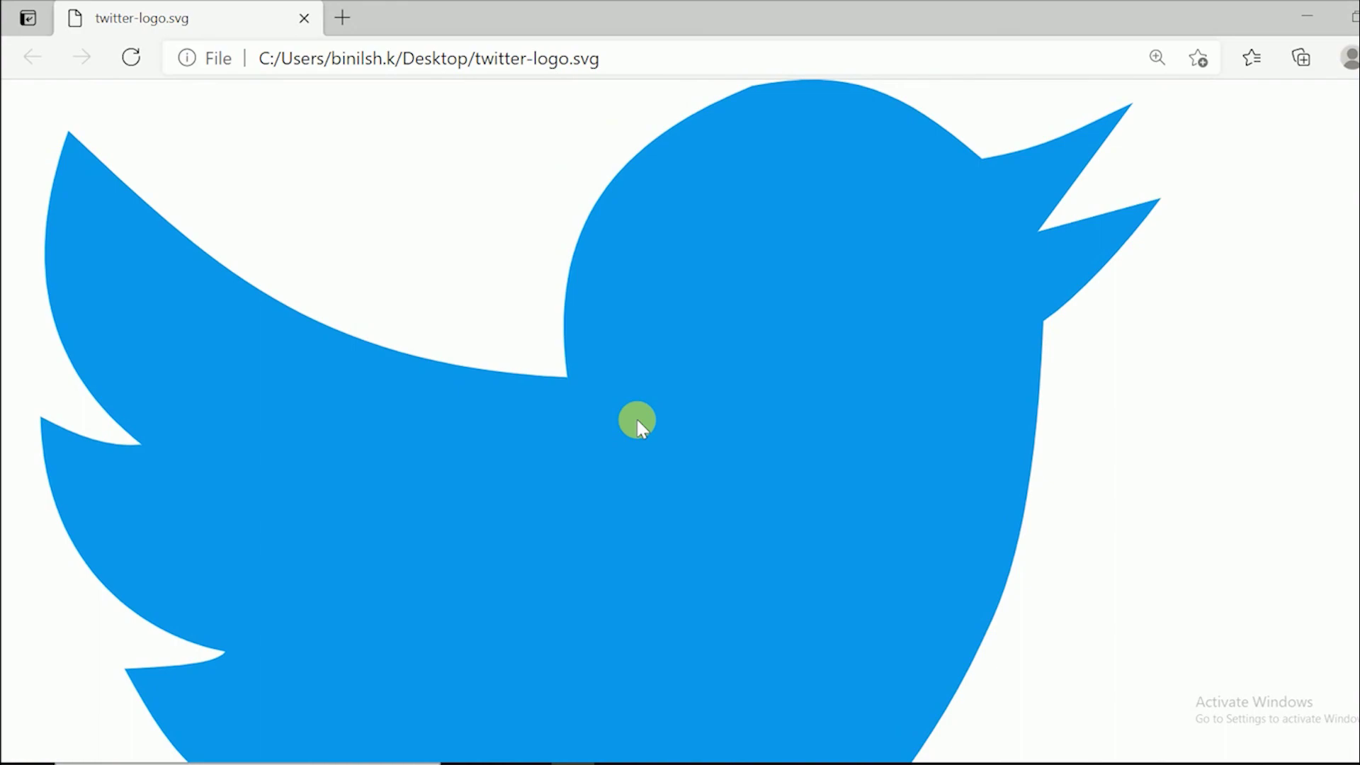